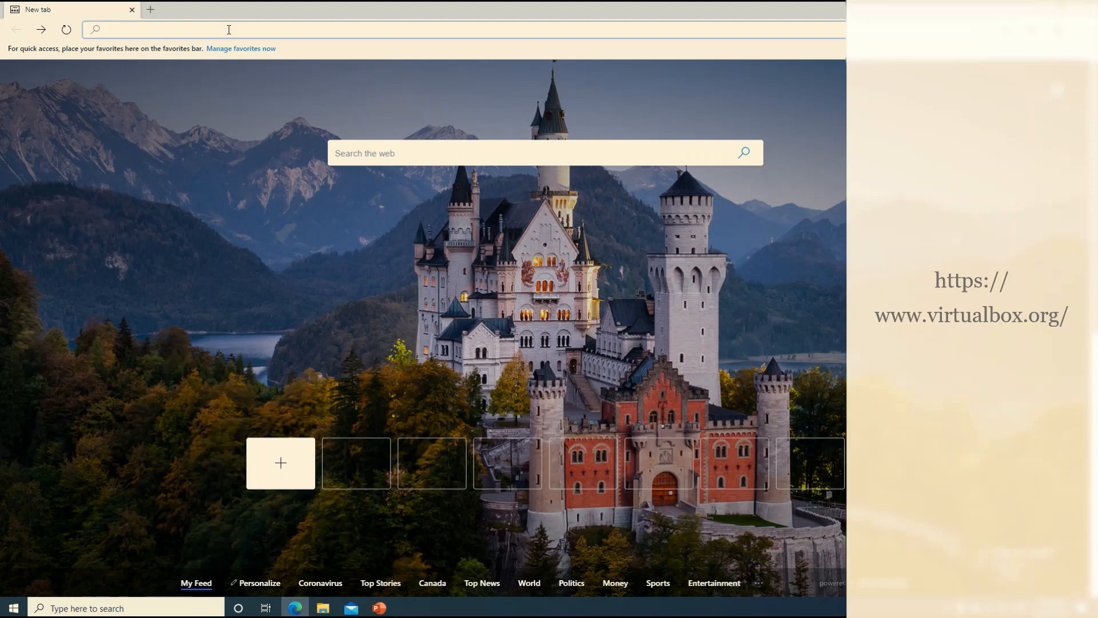
Search Bing for 'virtualbox' from the Edge address bar
text(Virtual bo)
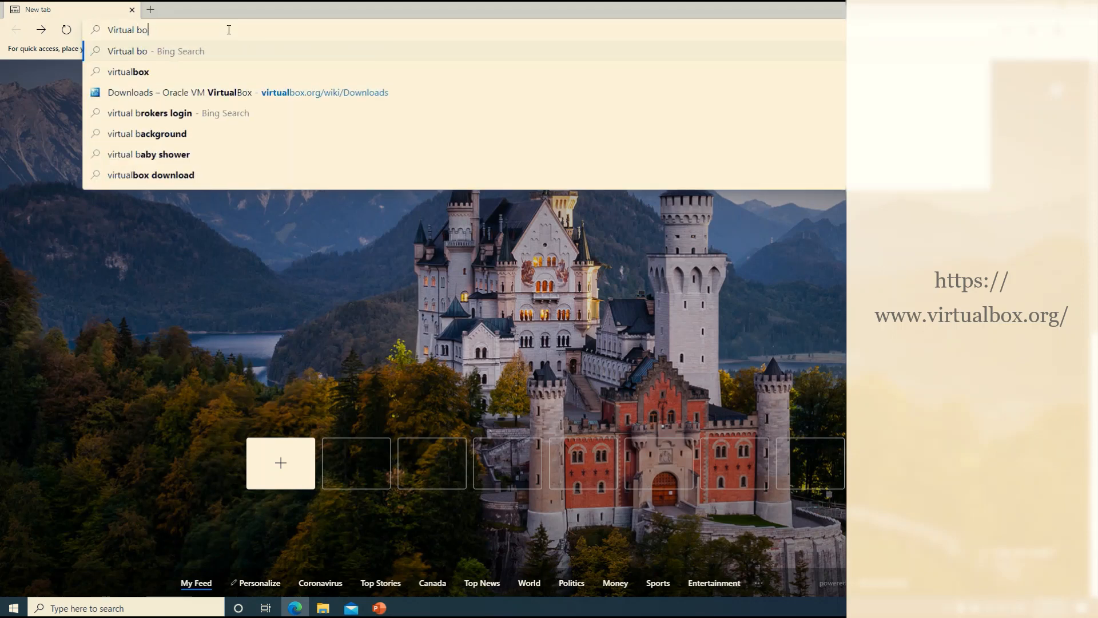
text(x)
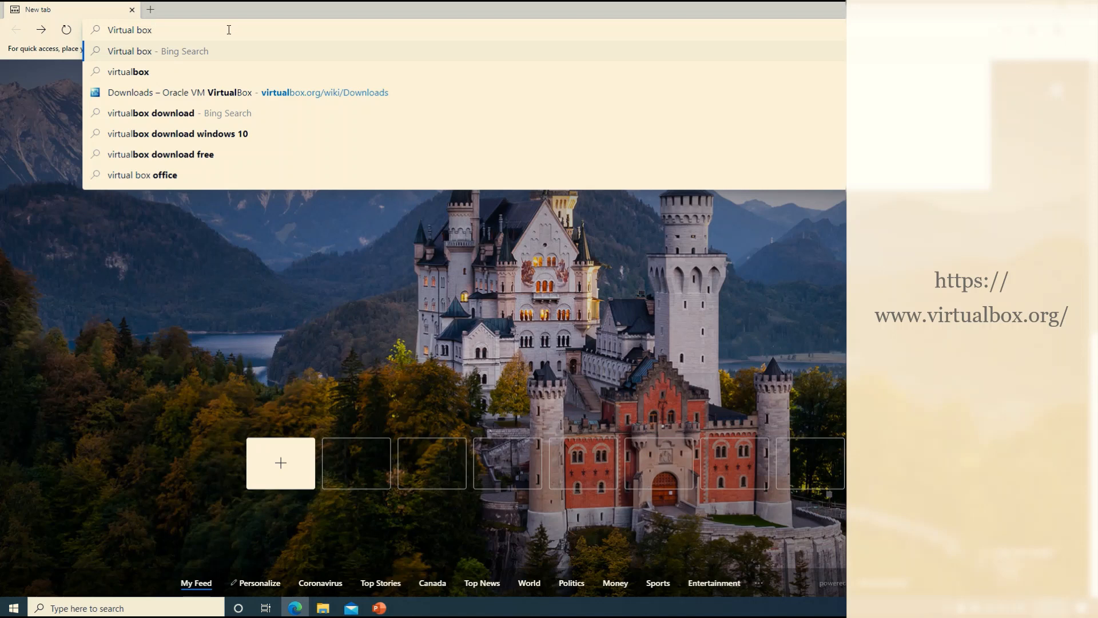
key(Down)
key(Return)
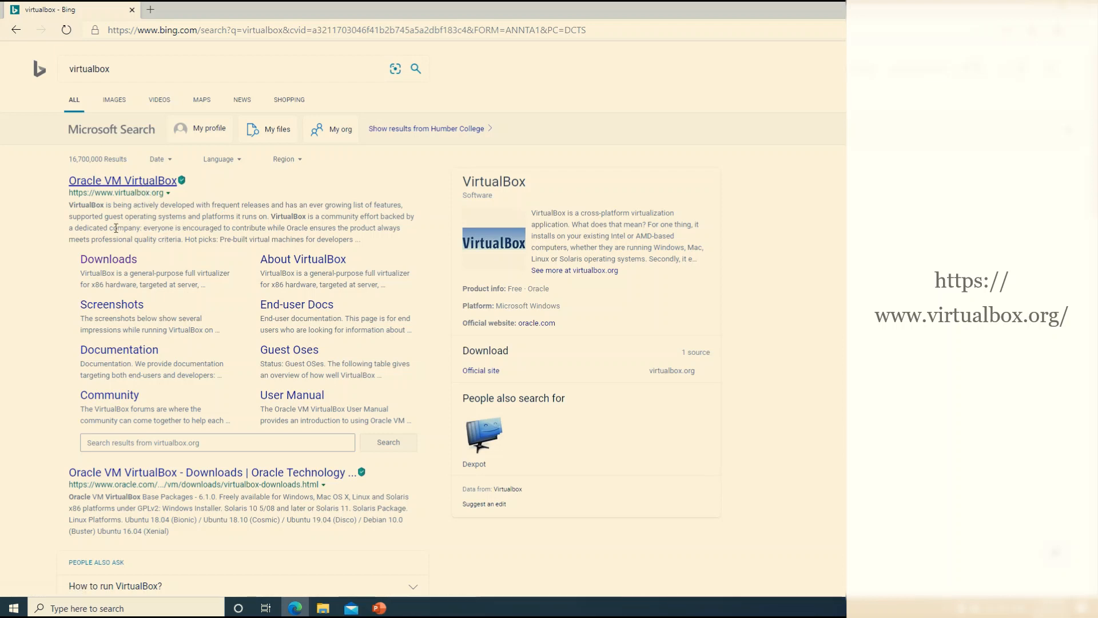
Download the VirtualBox 6.1.8 installer for Windows hosts from virtualbox.org and open it
click(171, 182)
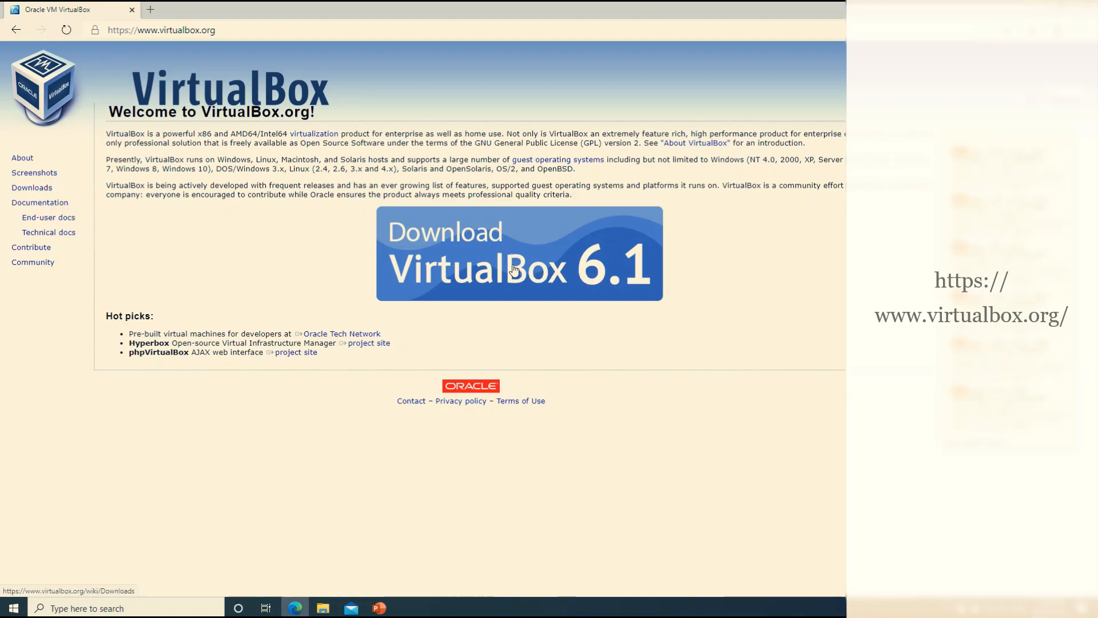
click(514, 271)
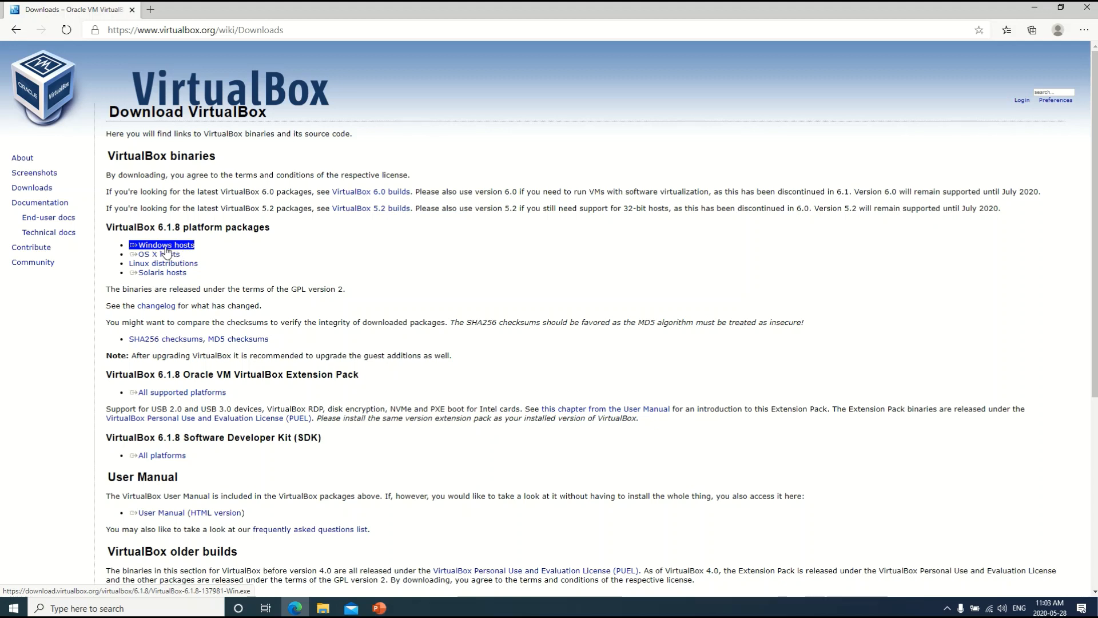
click(165, 248)
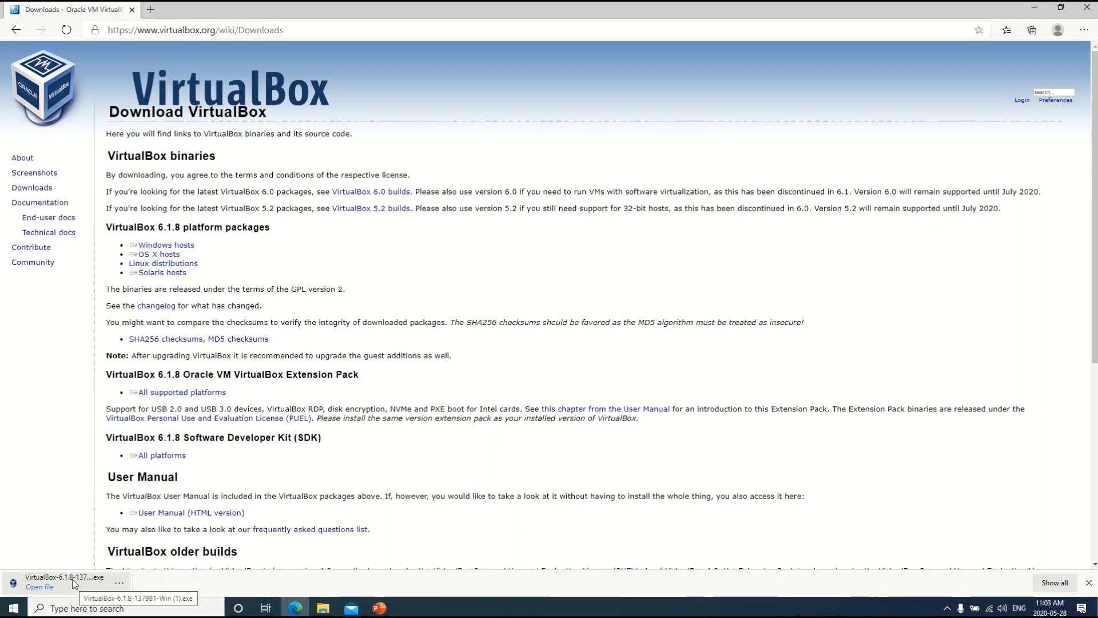
click(74, 582)
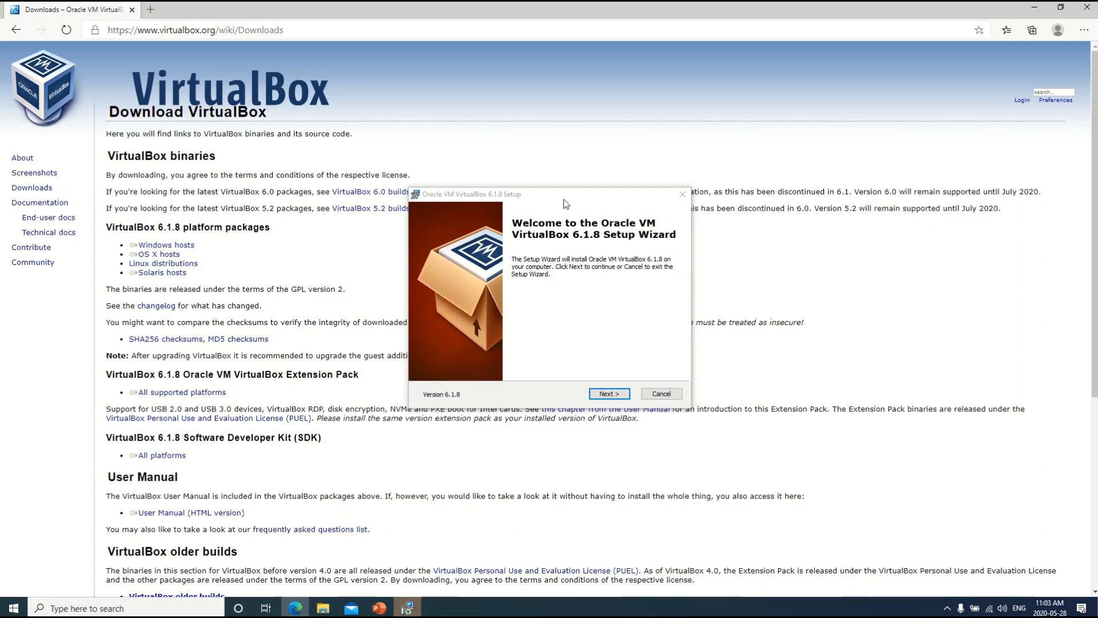
Set the VirtualBox install folder to D:\Program Files\Oracle\VirtualBox\ instead of the C: drive
drag(560, 202, 551, 154)
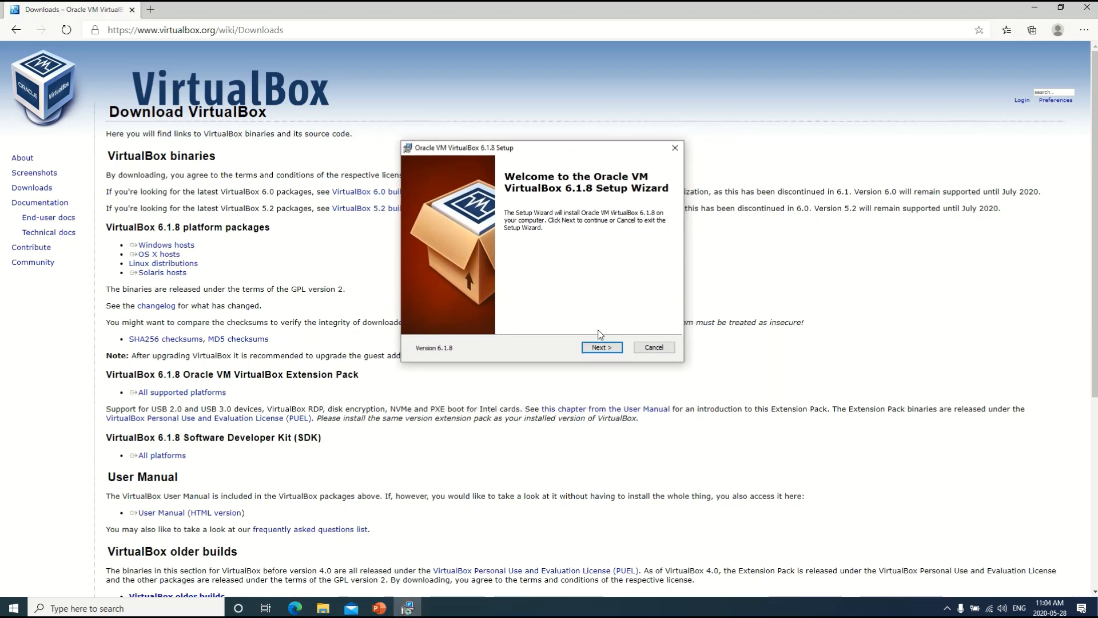
click(612, 349)
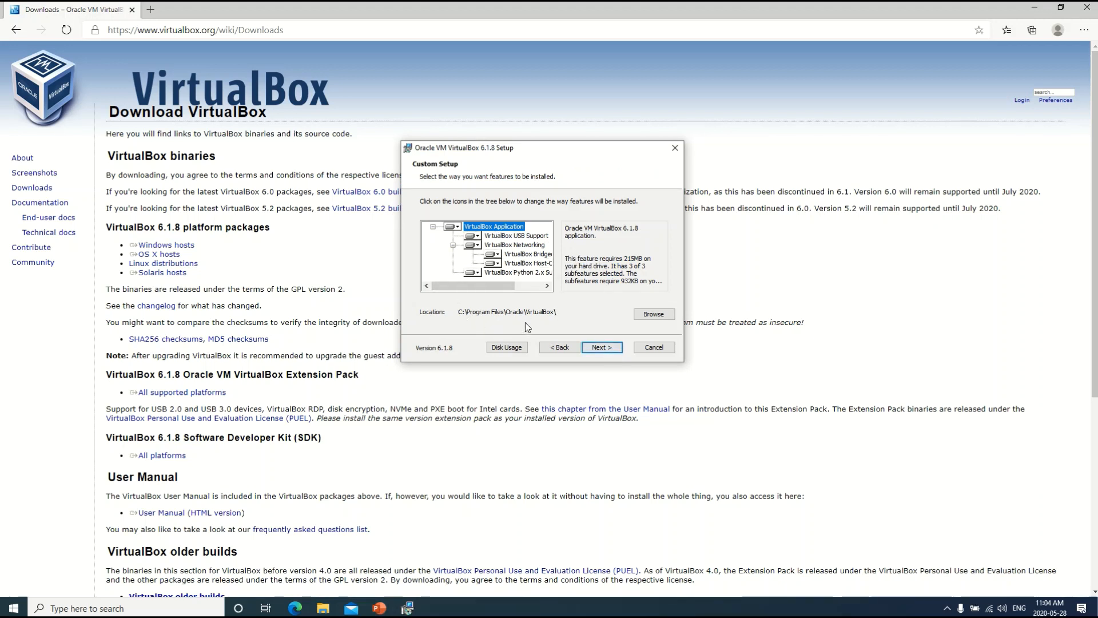
click(647, 315)
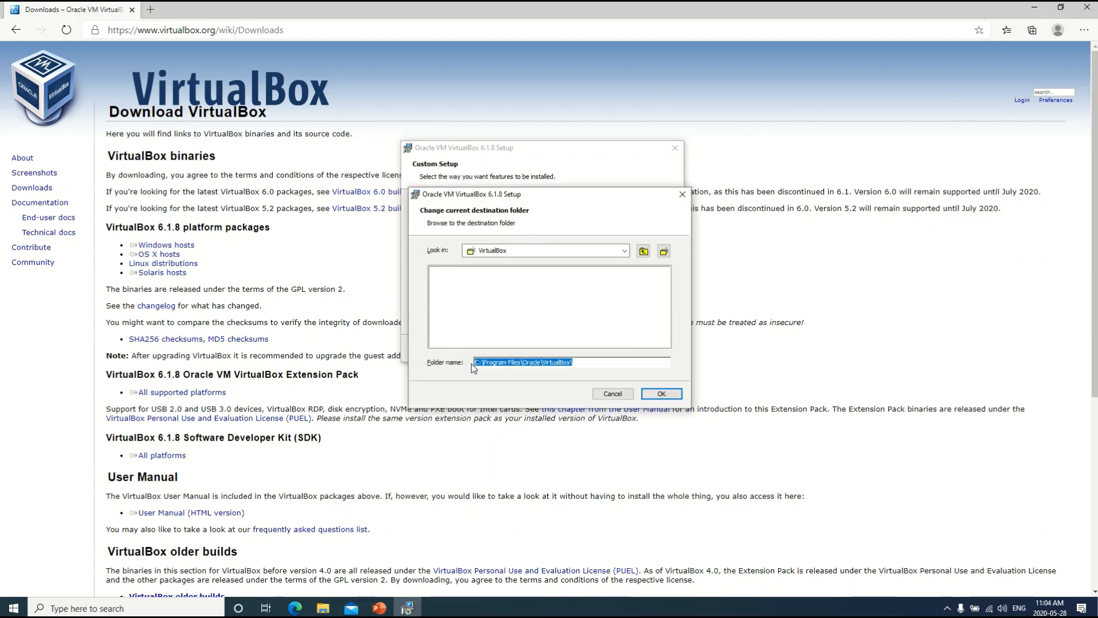
click(479, 363)
key(BackSpace)
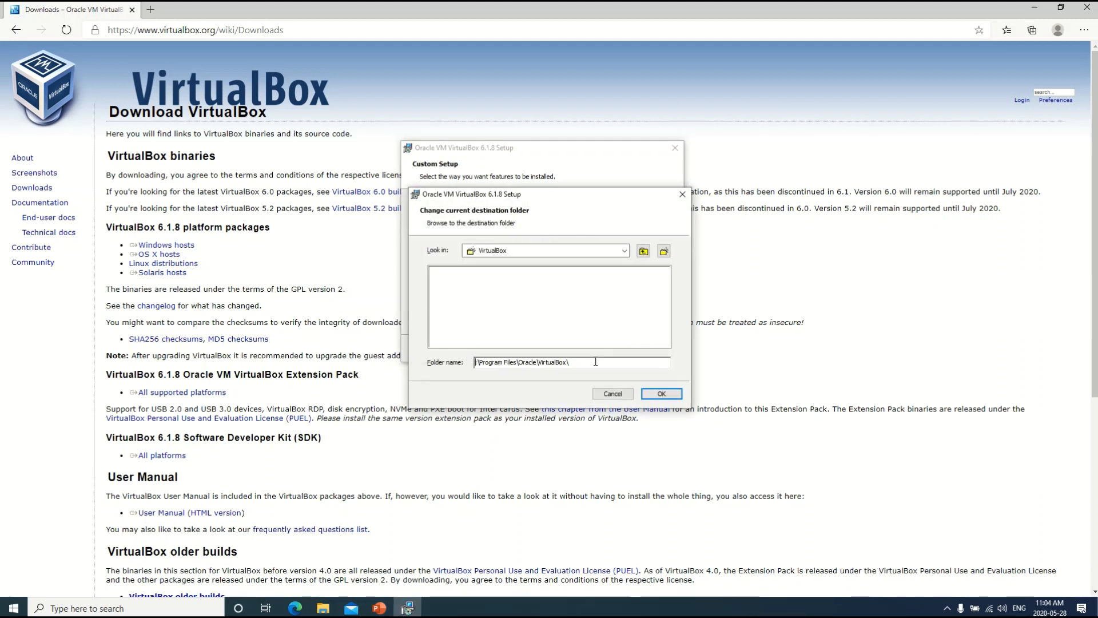
text(D)
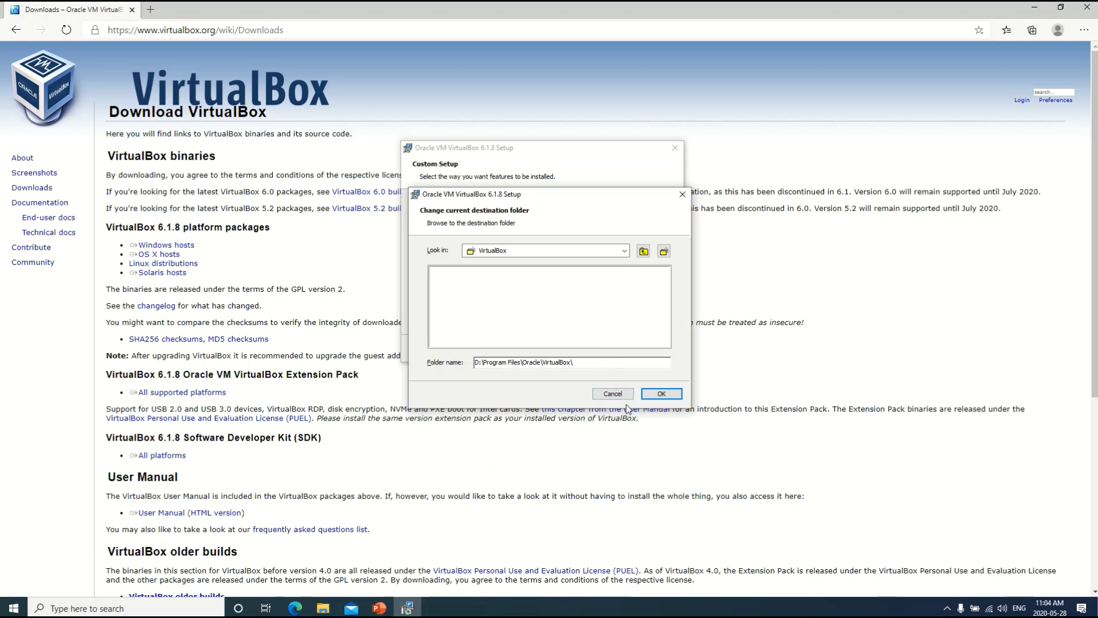
click(661, 395)
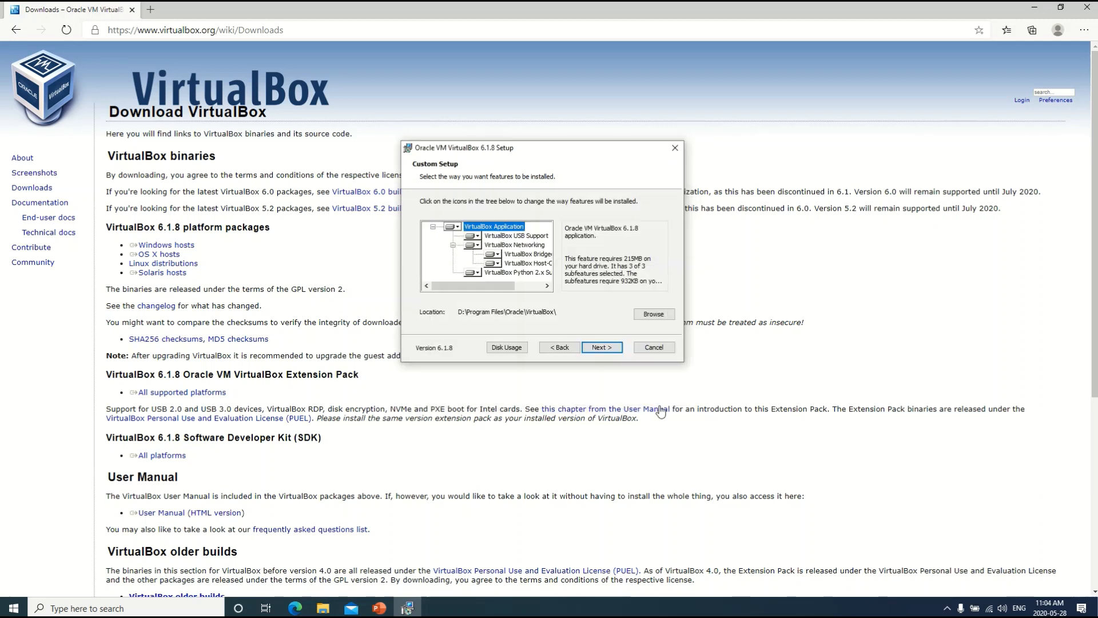
click(610, 354)
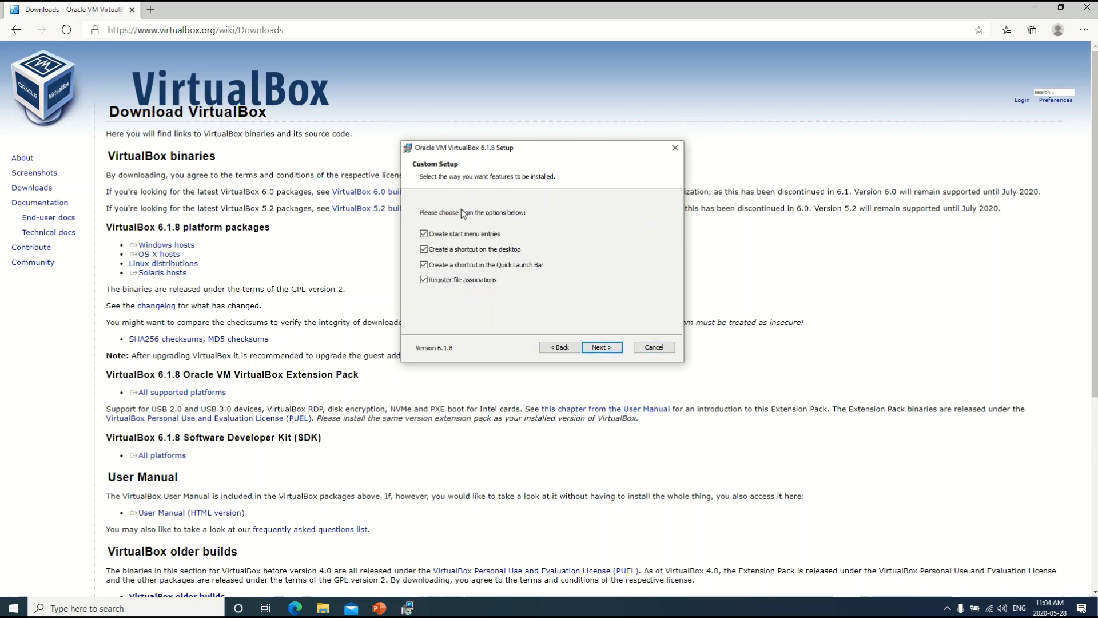
Accept the Network Interfaces warning, install VirtualBox 6.1.8, and finish the wizard
click(598, 349)
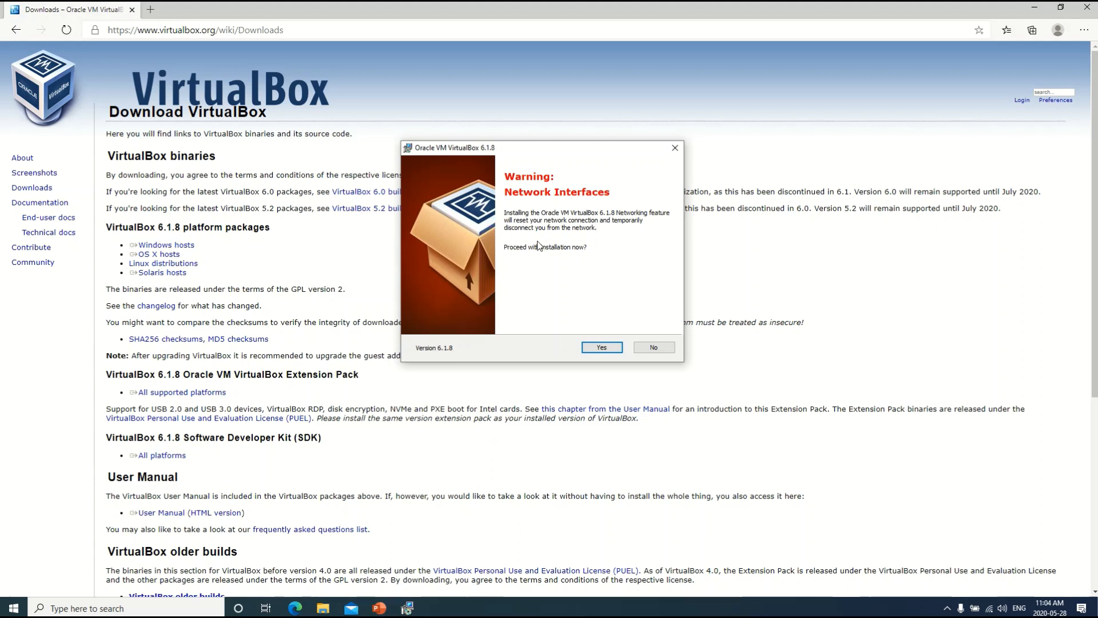
click(601, 350)
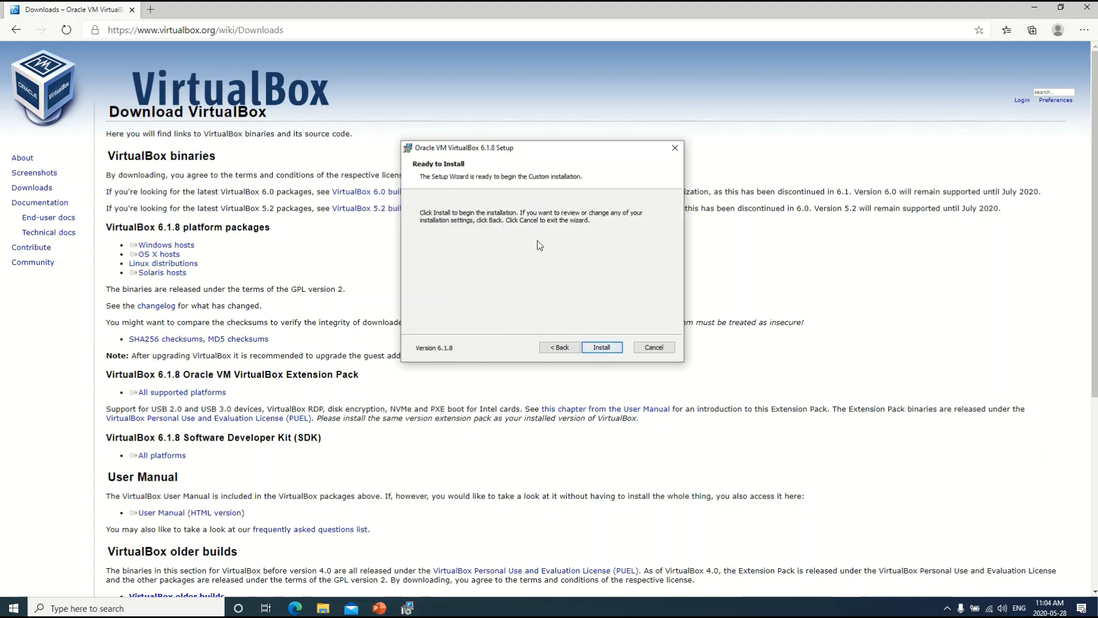
click(610, 350)
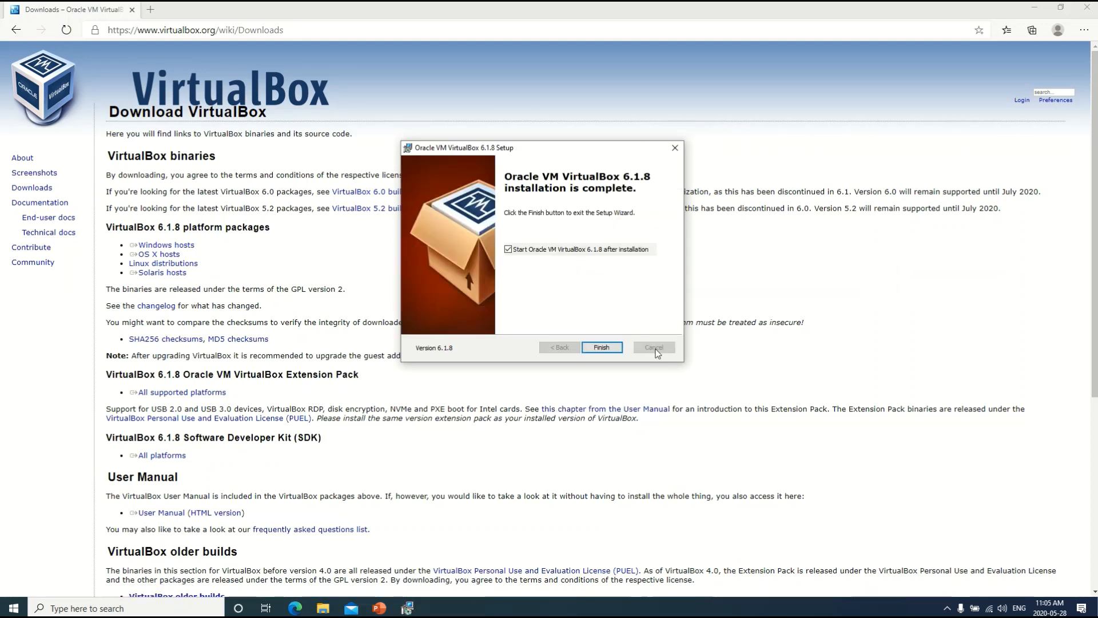
click(607, 348)
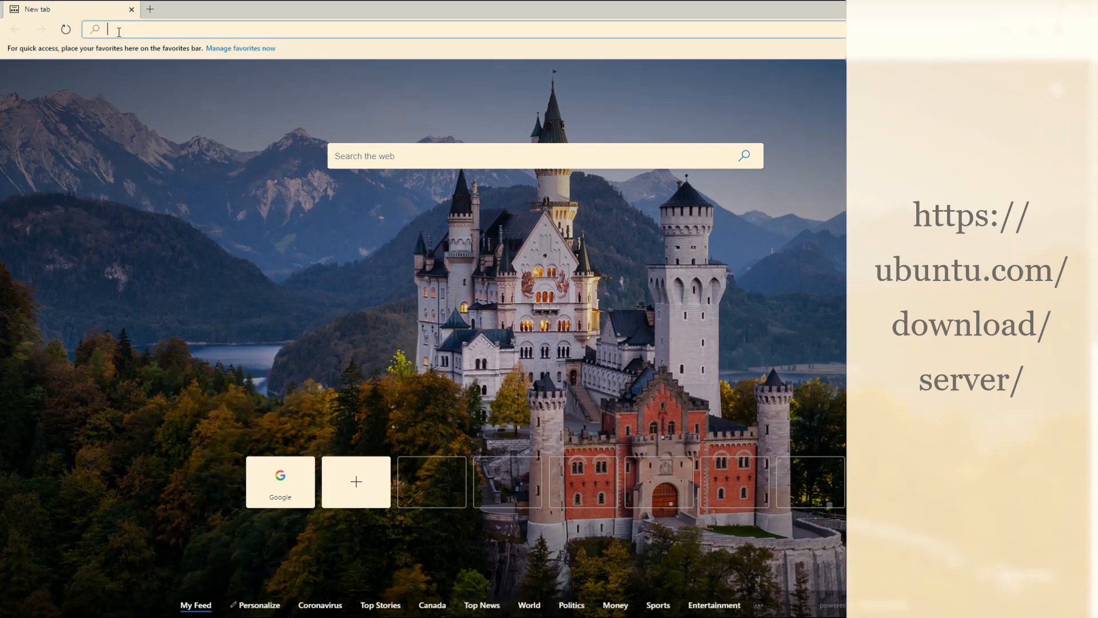
Search Bing for 'ubuntu server' in a new tab and open ubuntu.com's Download Ubuntu Server page
text(Ubuntu server)
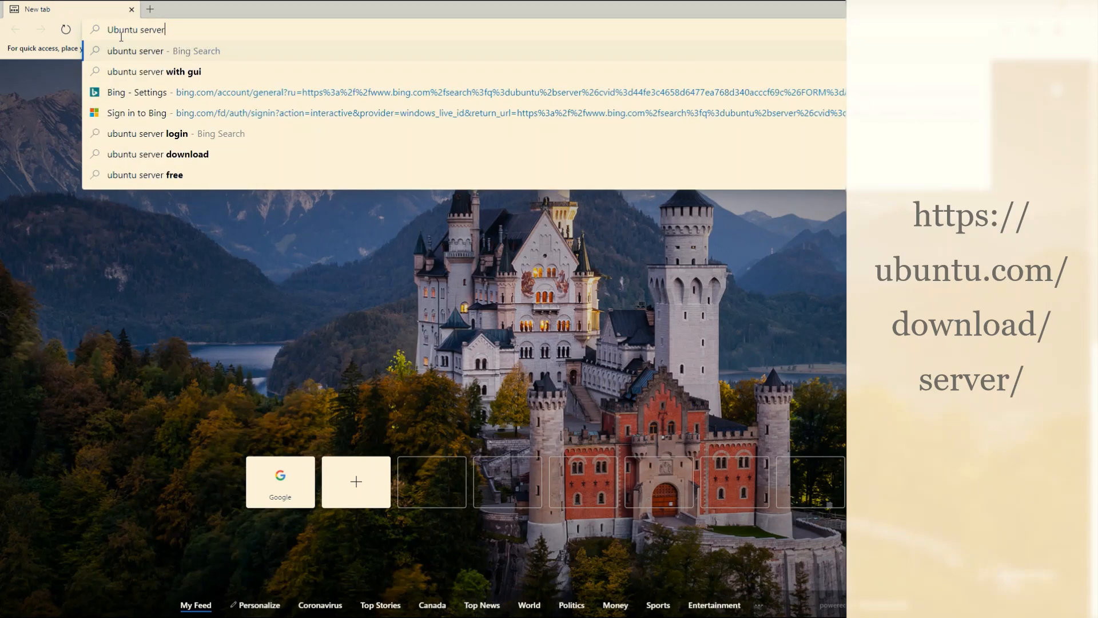
key(Return)
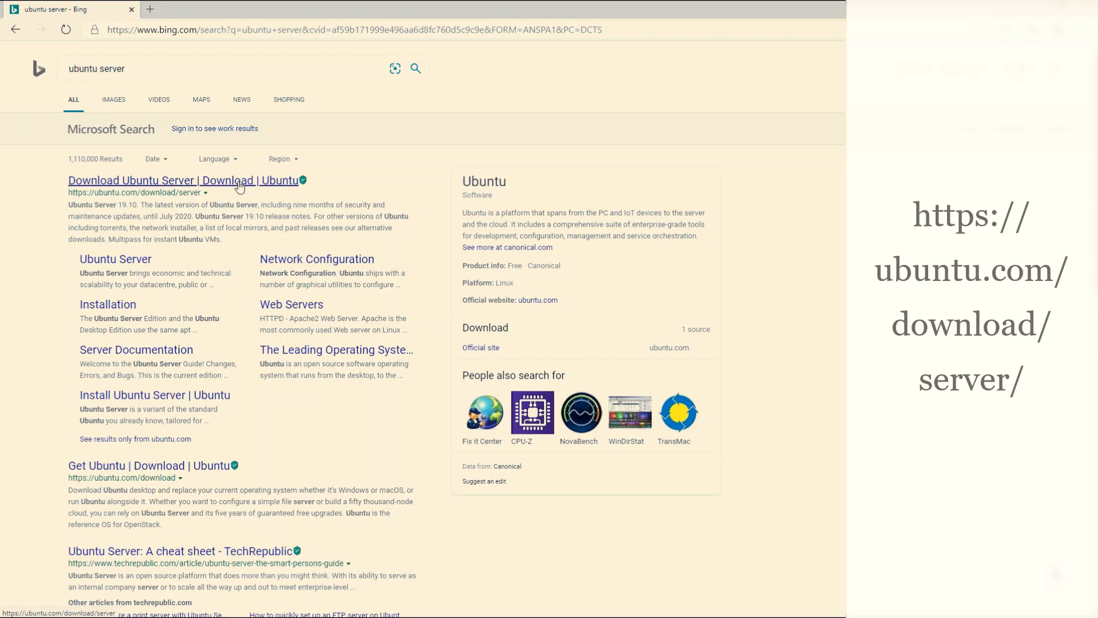
click(239, 187)
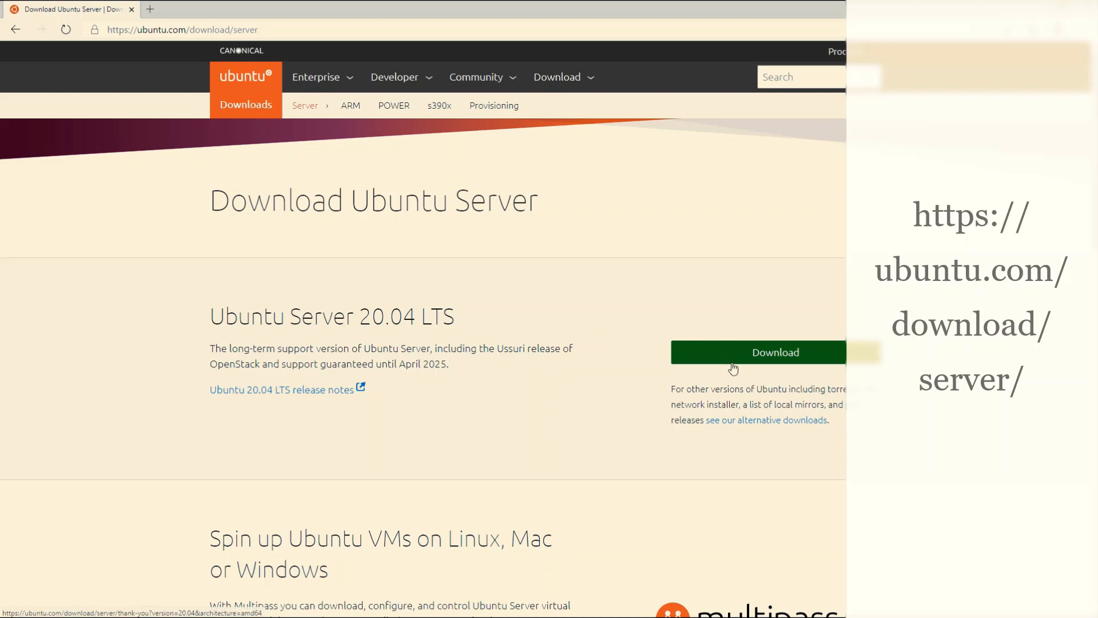
Download the Ubuntu Server 20.04 LTS ISO from ubuntu.com
click(772, 356)
click(789, 358)
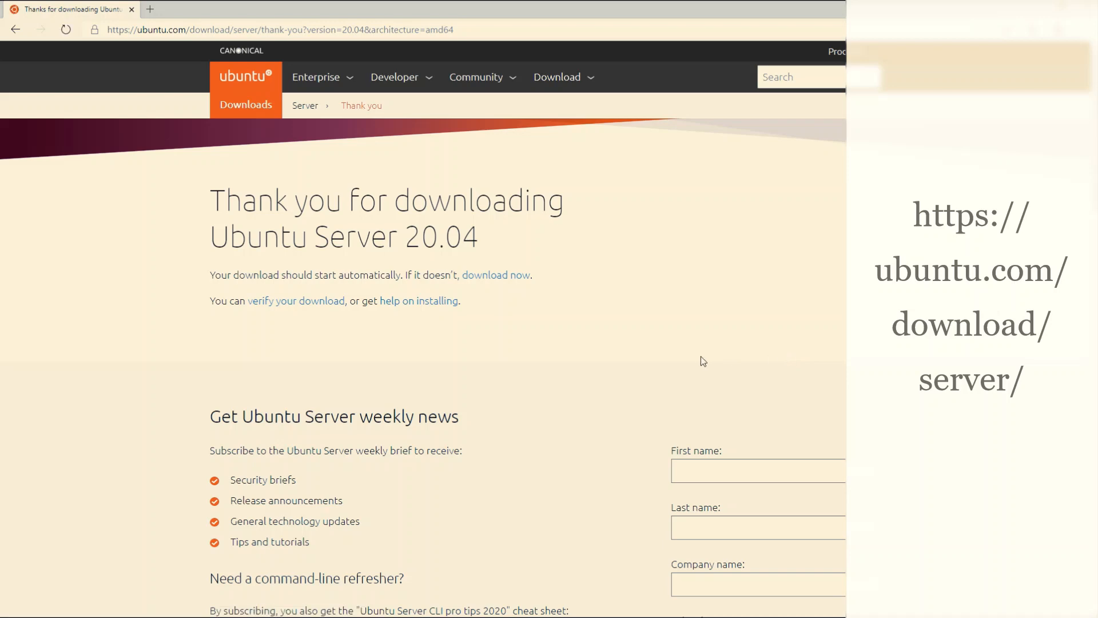
scroll(701, 359, down, 6)
scroll(706, 360, down, 3)
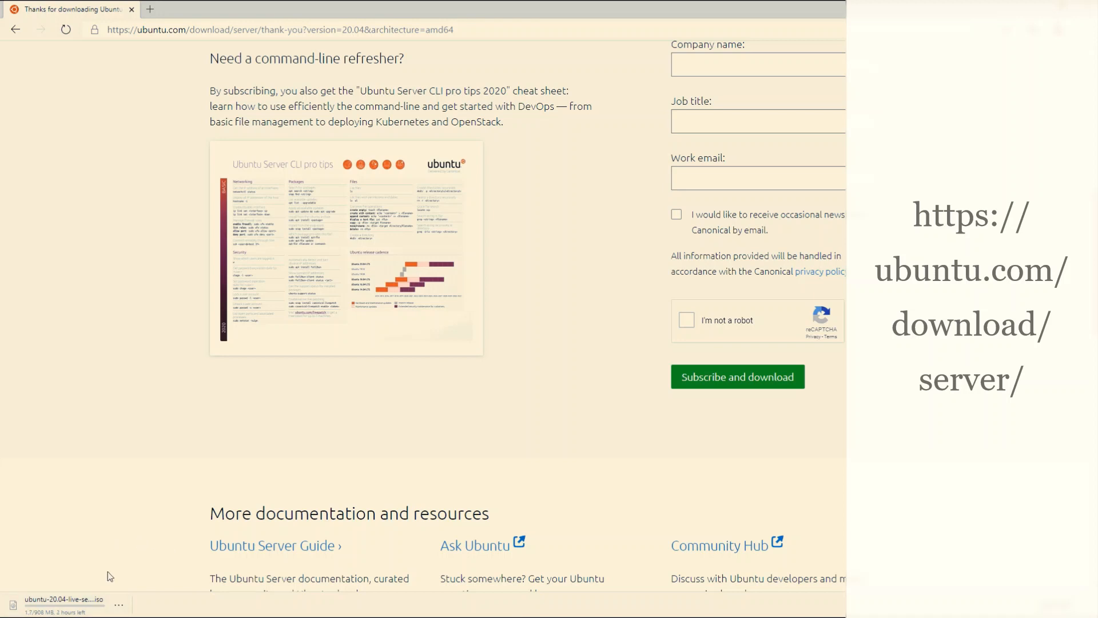
scroll(362, 441, up, 5)
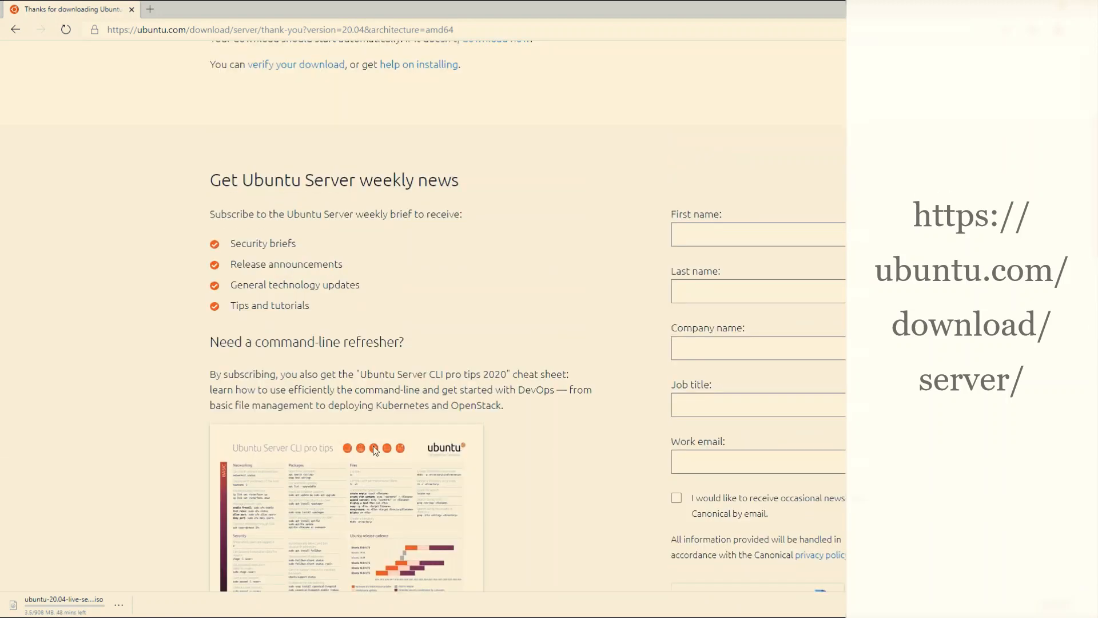
scroll(135, 531, up, 3)
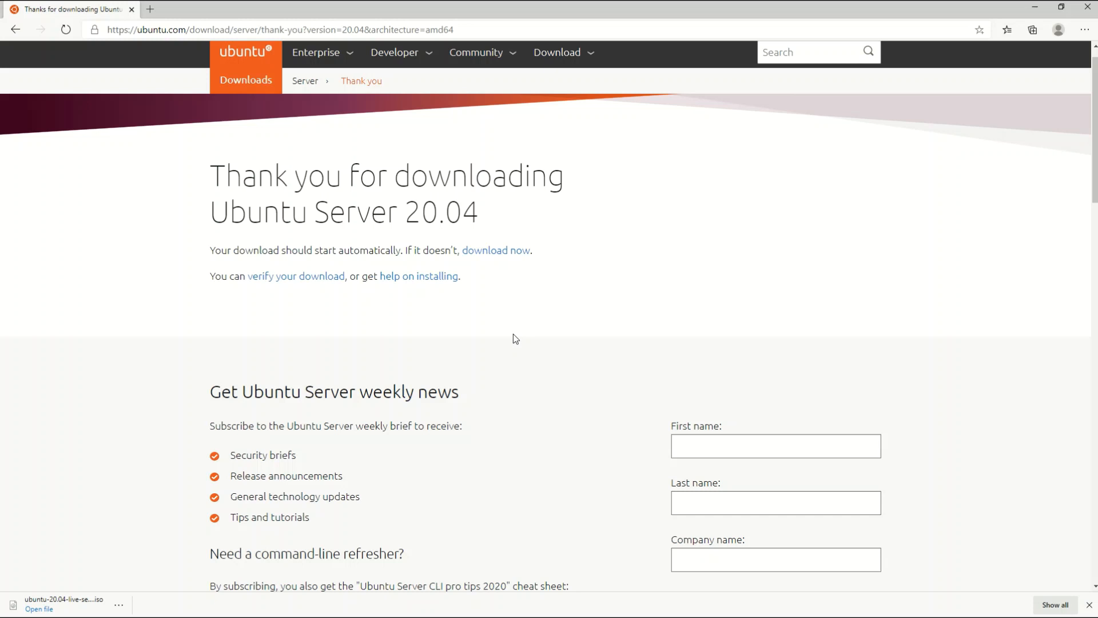
key(super)
Launch Oracle VM VirtualBox from the system search and choose Machine > New
text(virtu)
key(Return)
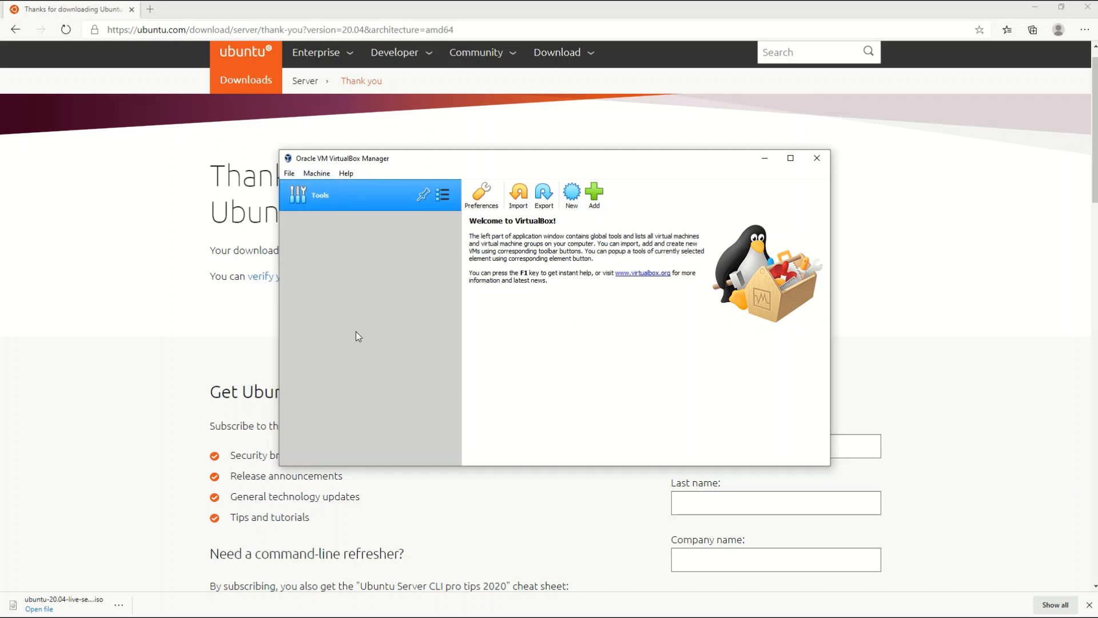
click(314, 174)
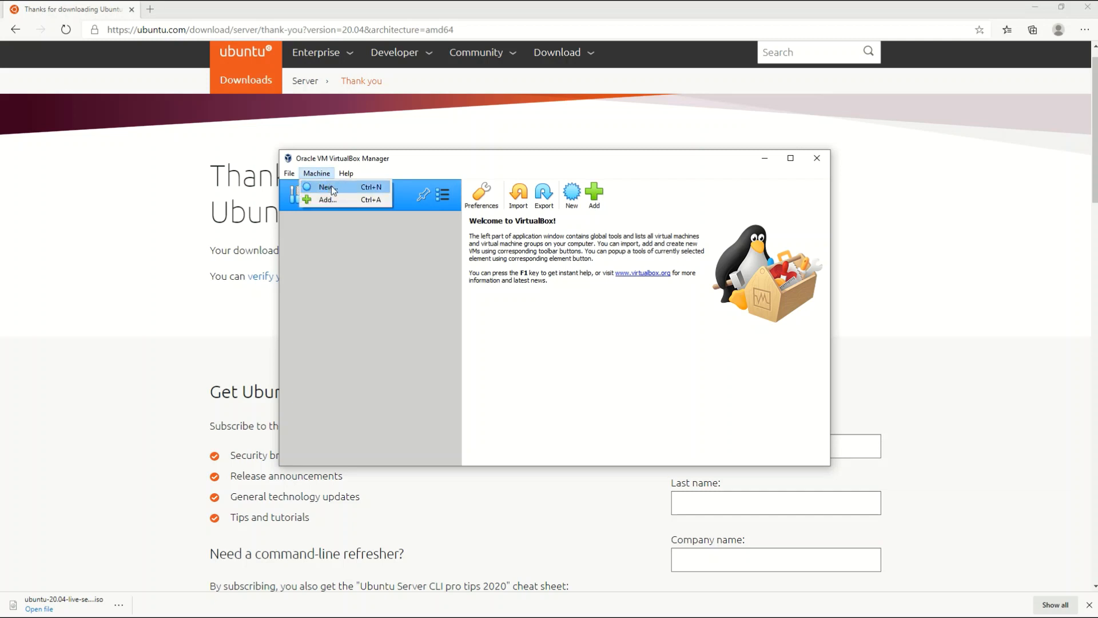
click(328, 187)
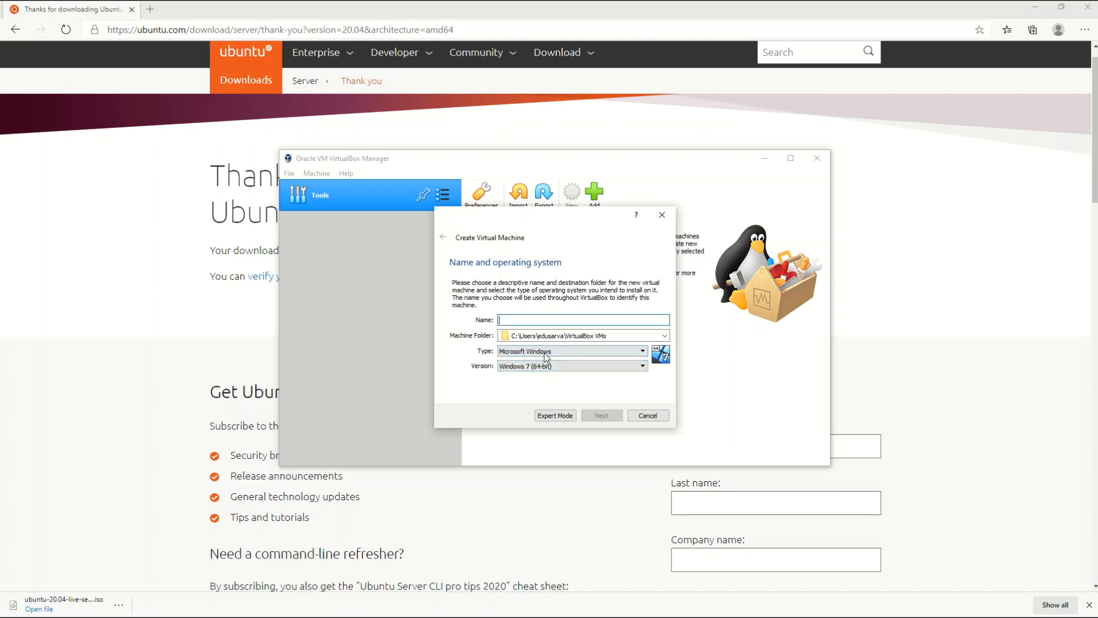
Move the Machine Folder to the D: drive and name the new machine UbuntuServer
click(516, 335)
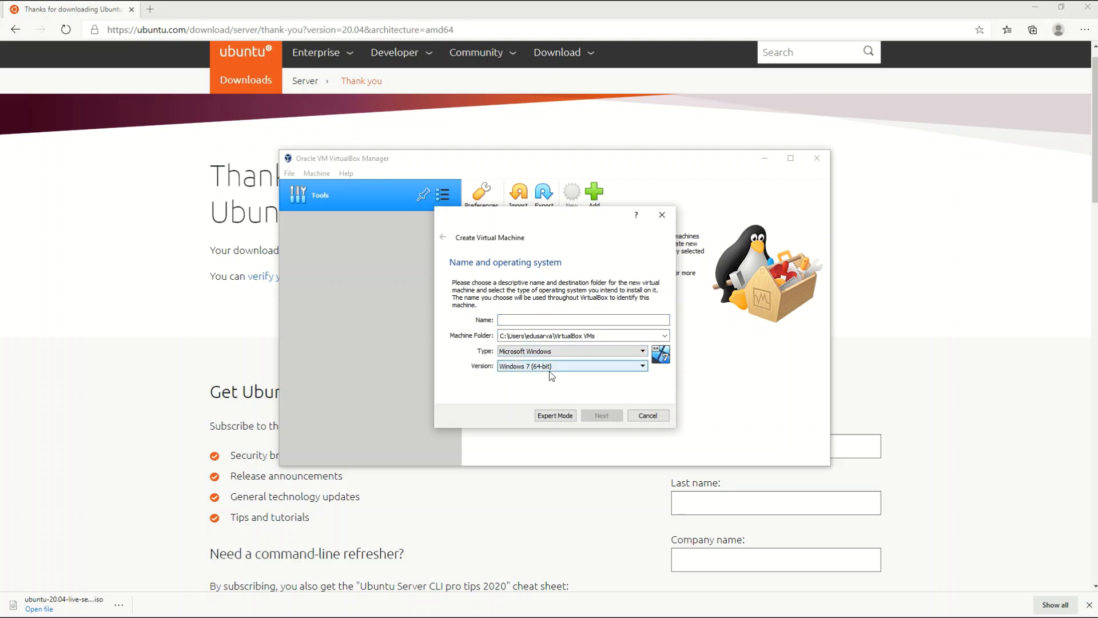
key(BackSpace)
text(D)
click(509, 322)
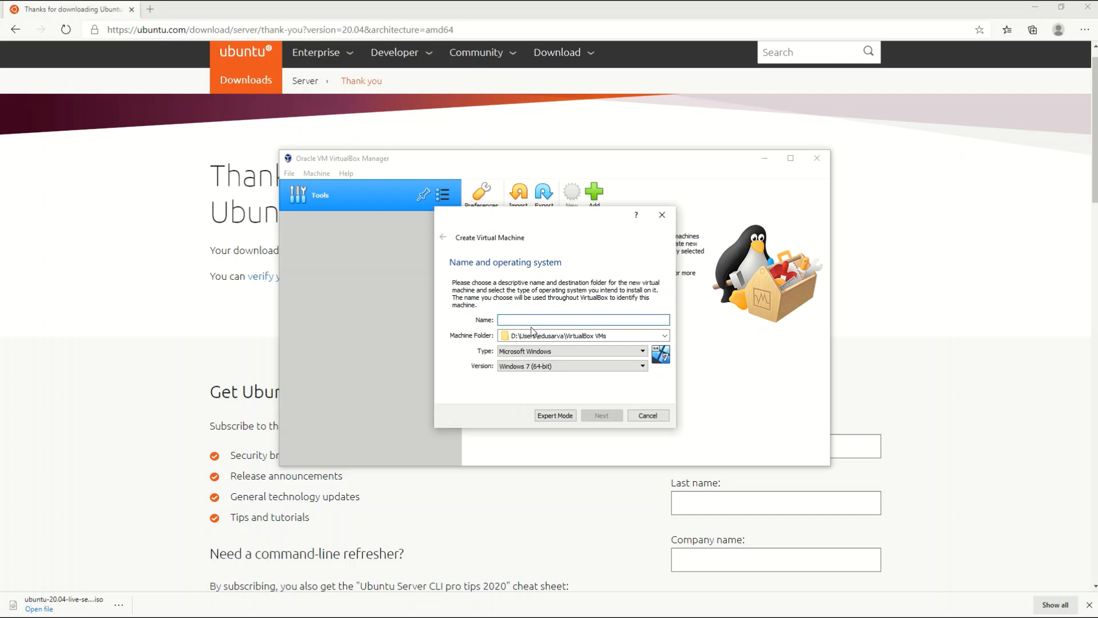
text(Ubun)
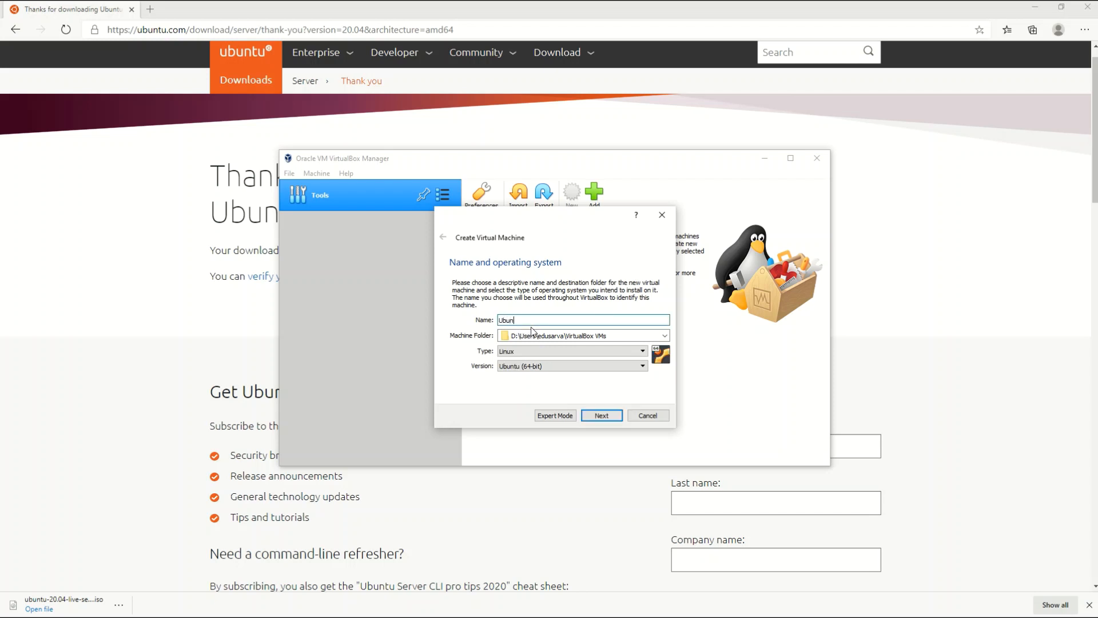
text(tuServer)
Set the new machine's memory size to 2048 MB
click(604, 419)
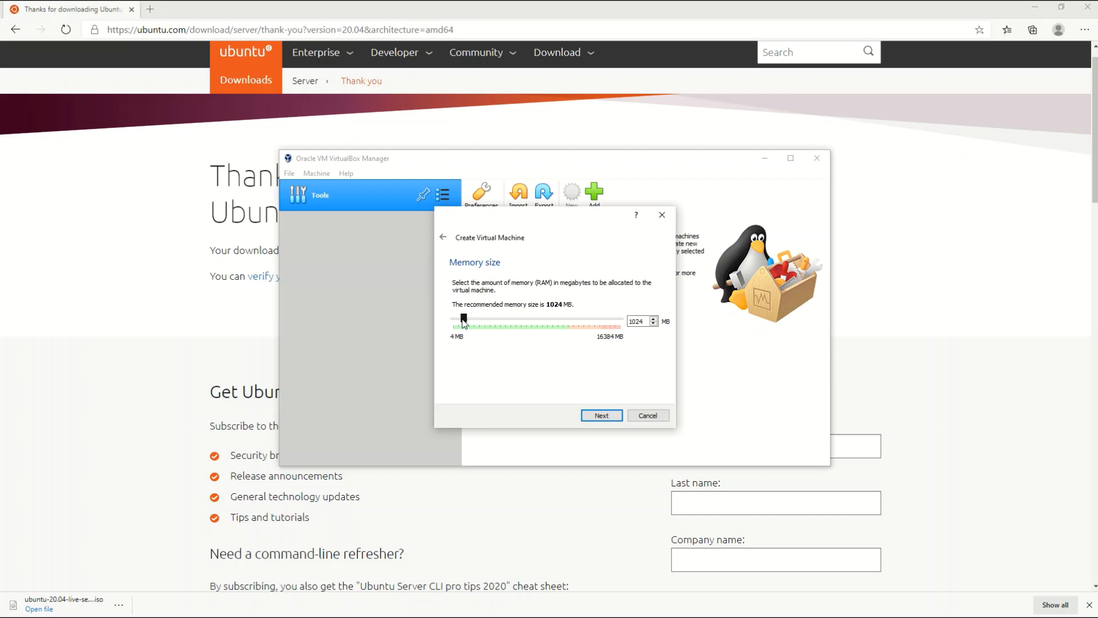
drag(464, 318, 472, 318)
click(603, 417)
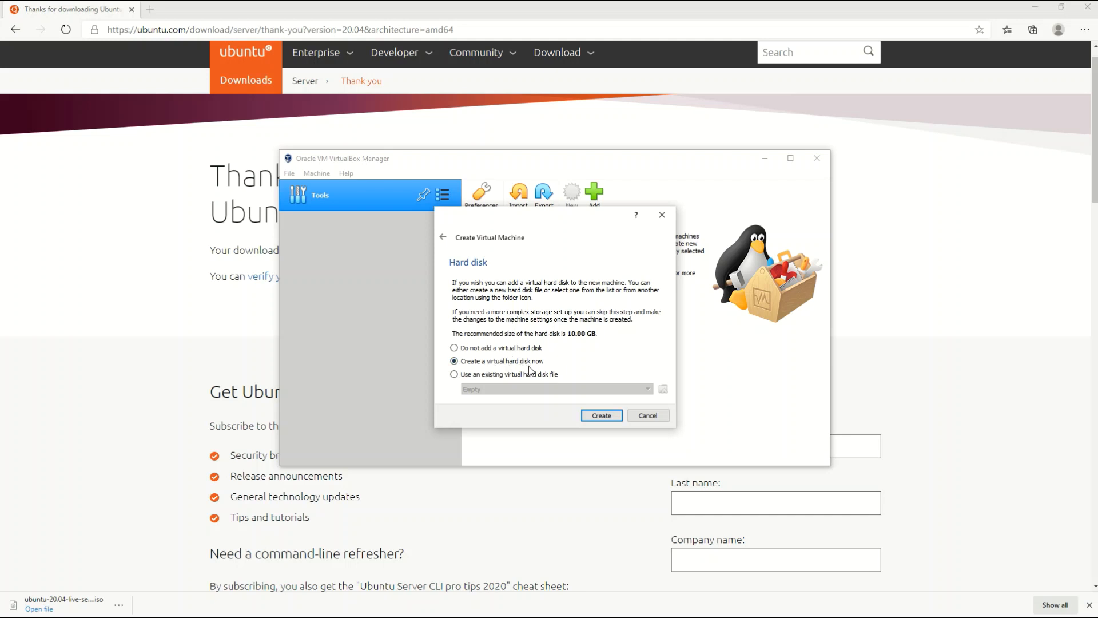
Create a new dynamically allocated VDI virtual hard disk for the machine
click(601, 416)
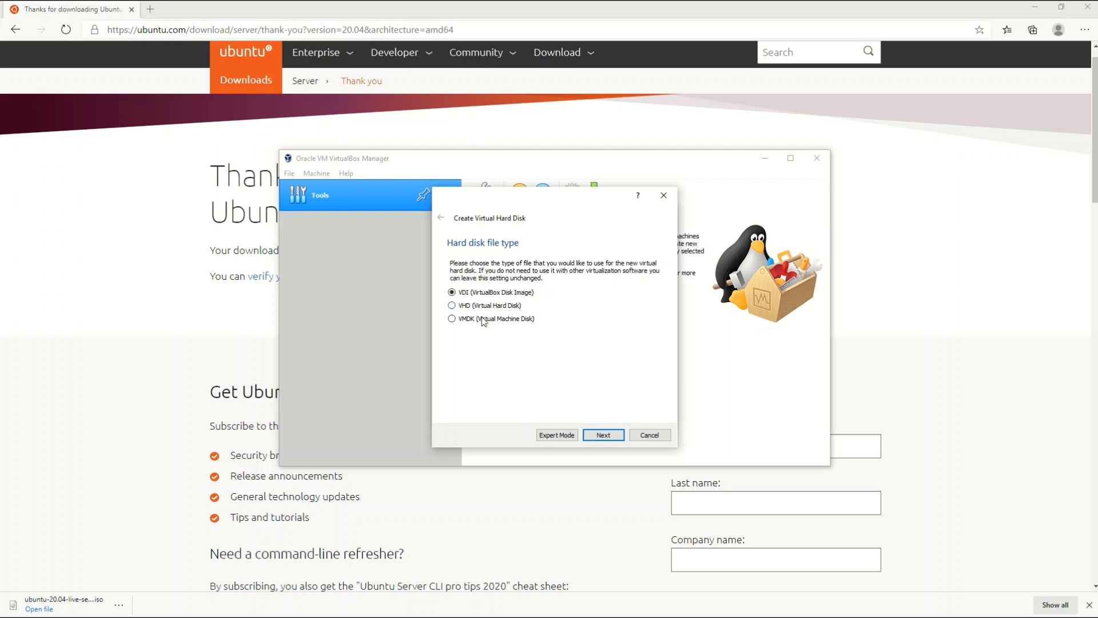
click(600, 437)
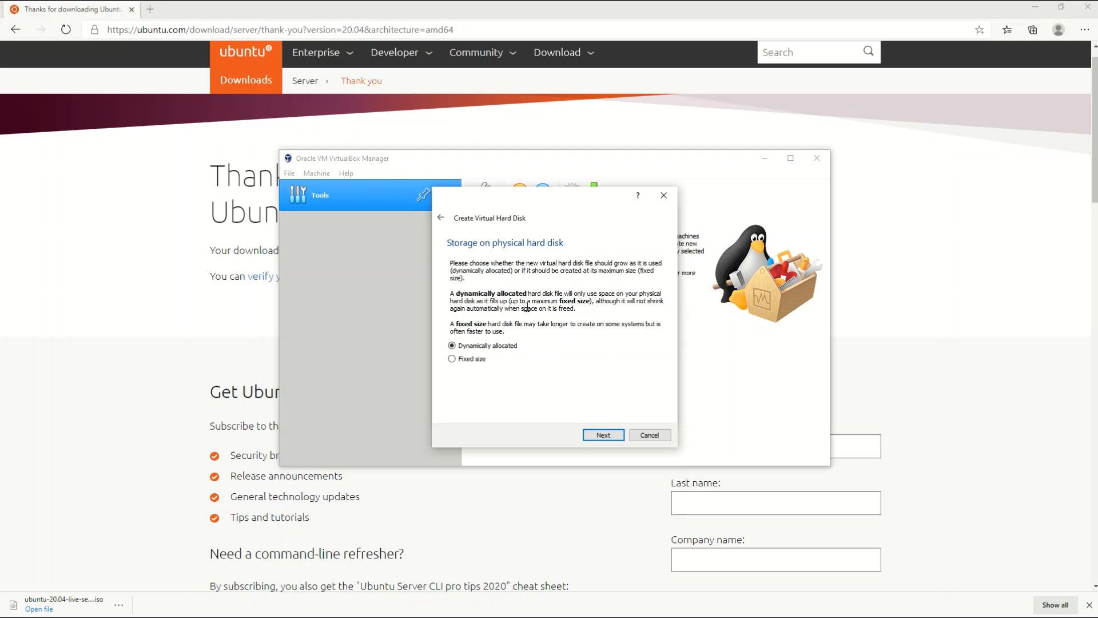
click(604, 437)
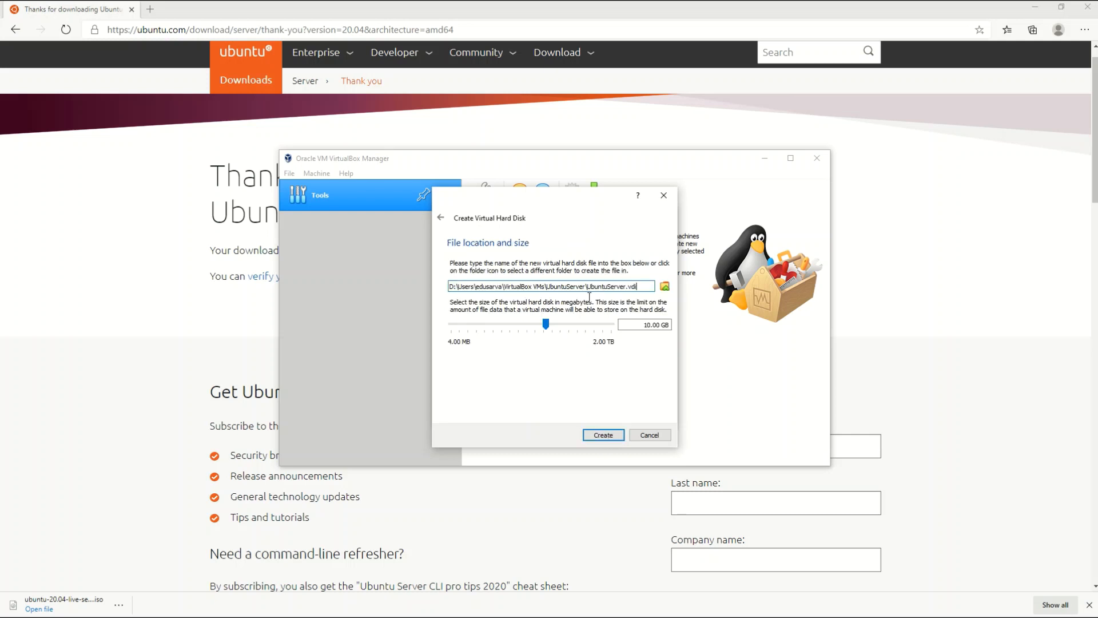
Change the UbuntuServer.vdi disk size from 10 GB to 25 GB and create the machine
click(651, 325)
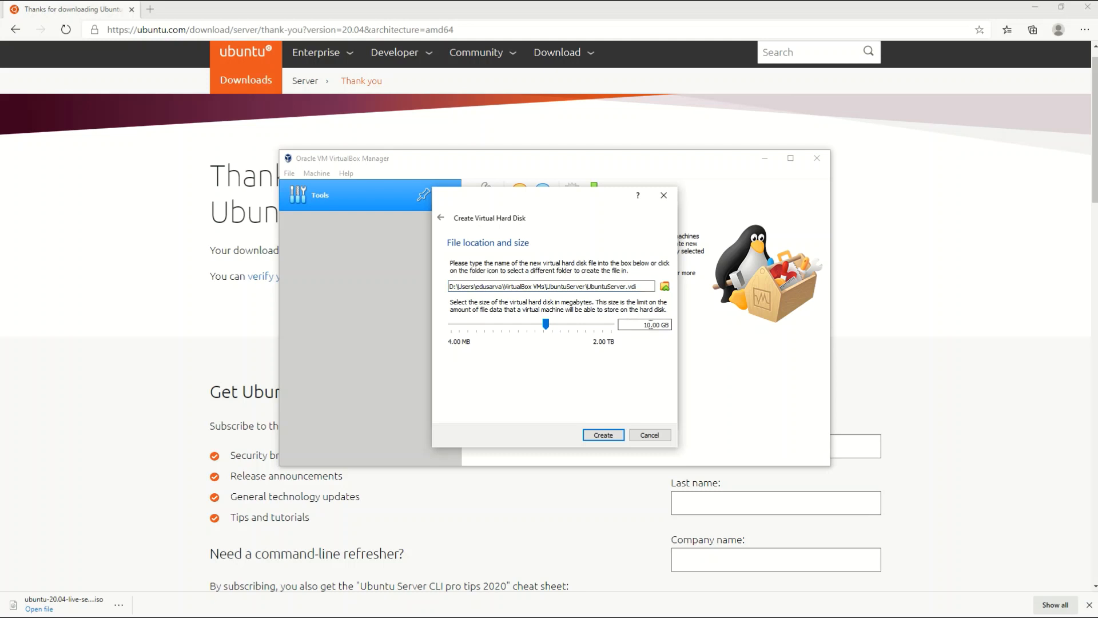
drag(650, 325, 639, 324)
text(25)
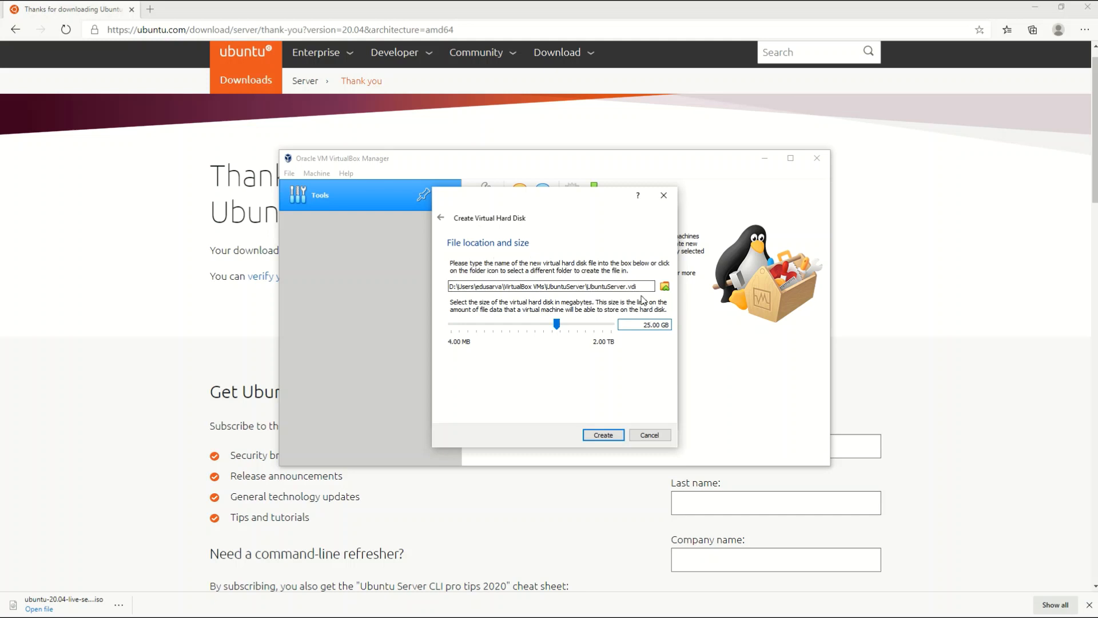
drag(637, 286, 627, 287)
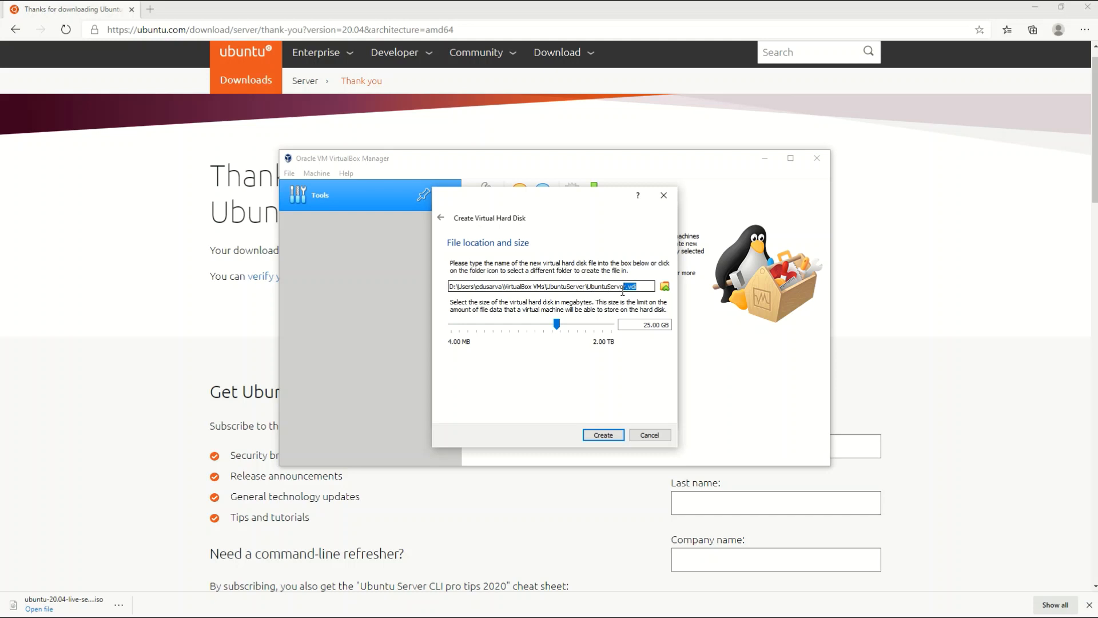
click(605, 436)
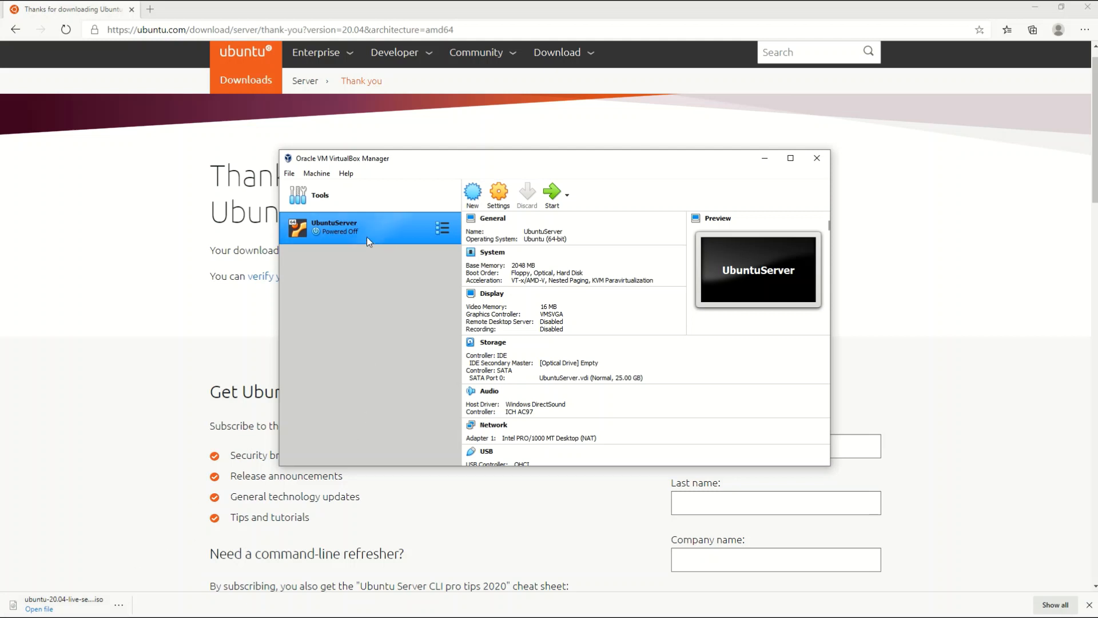
Open UbuntuServer's settings, review the Motherboard and Processor system tabs, then show the Storage page
click(507, 201)
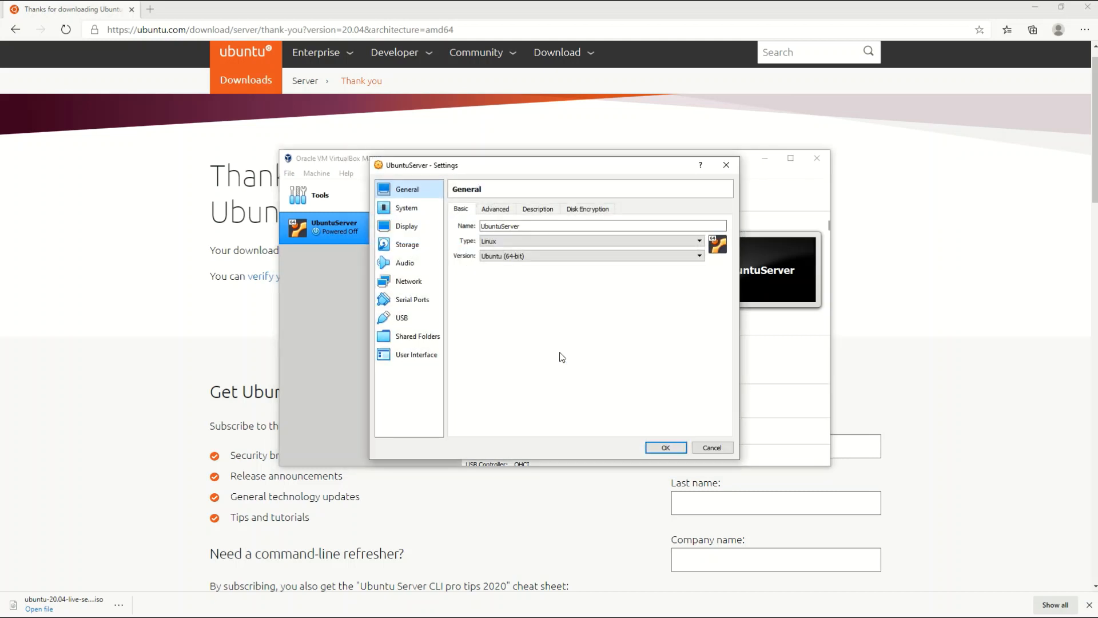
click(397, 211)
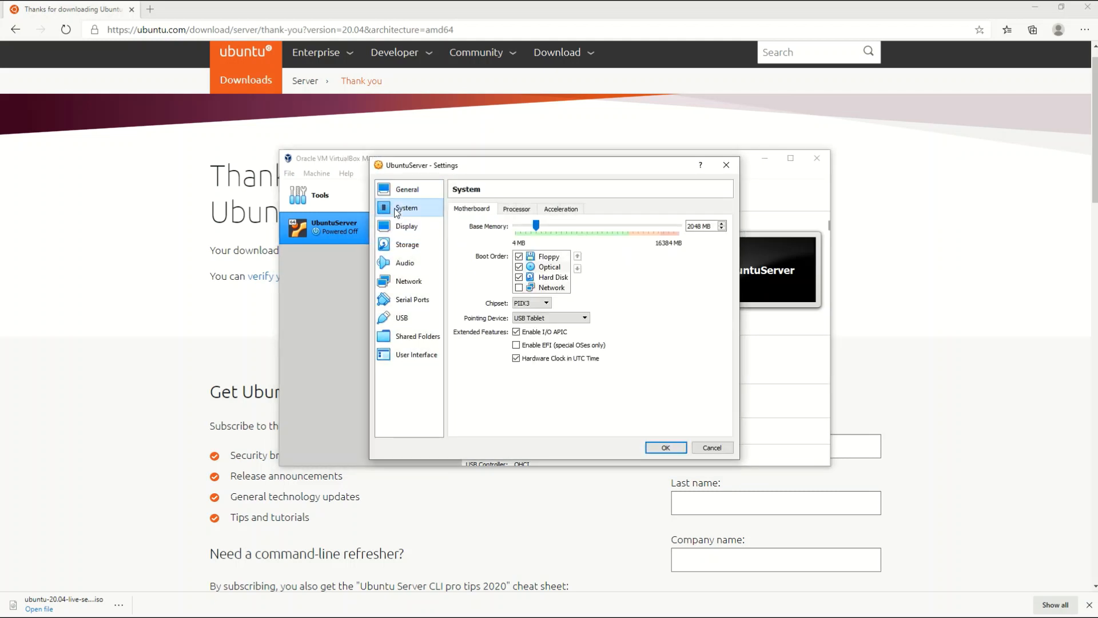
click(406, 251)
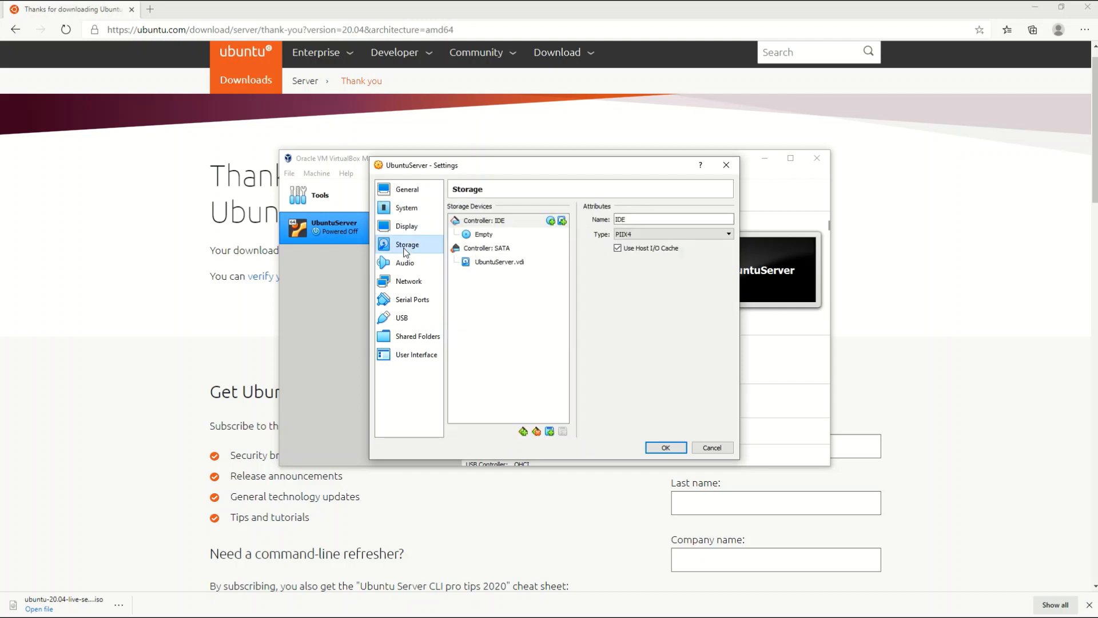
click(406, 208)
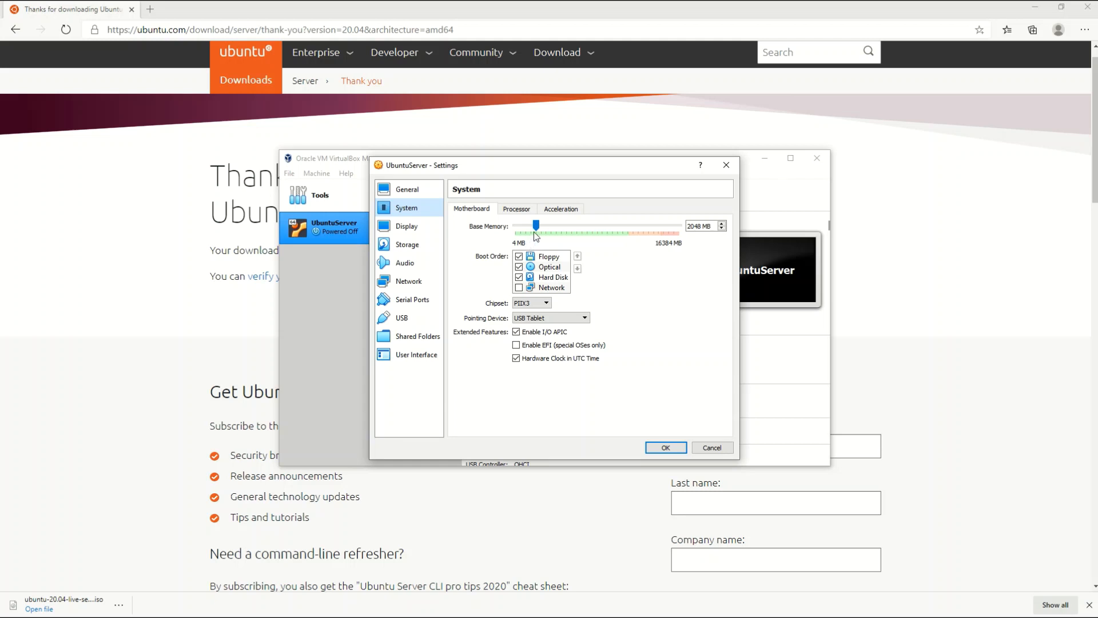
click(517, 211)
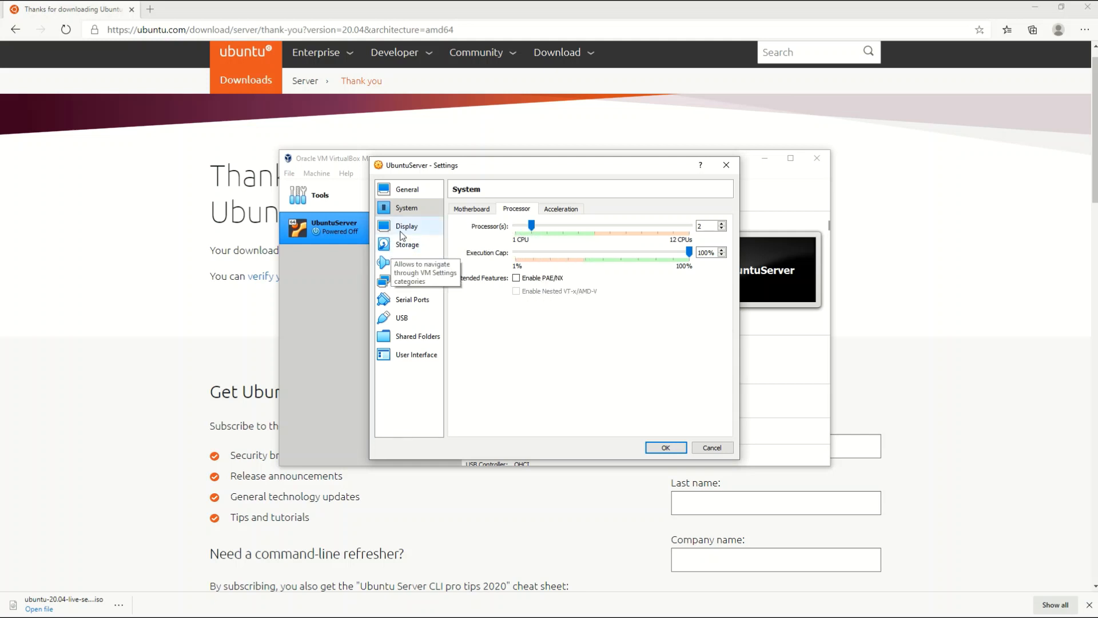
click(416, 246)
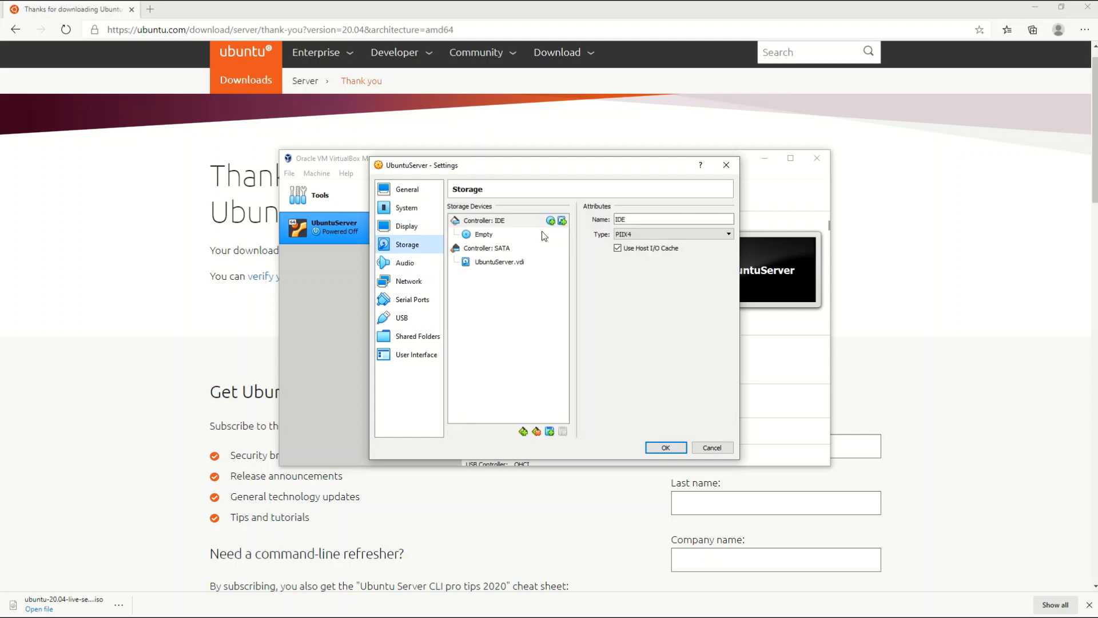
Load ubuntu-20.04-live-server-amd64.iso from Downloads into the empty IDE optical drive and save the settings
click(491, 236)
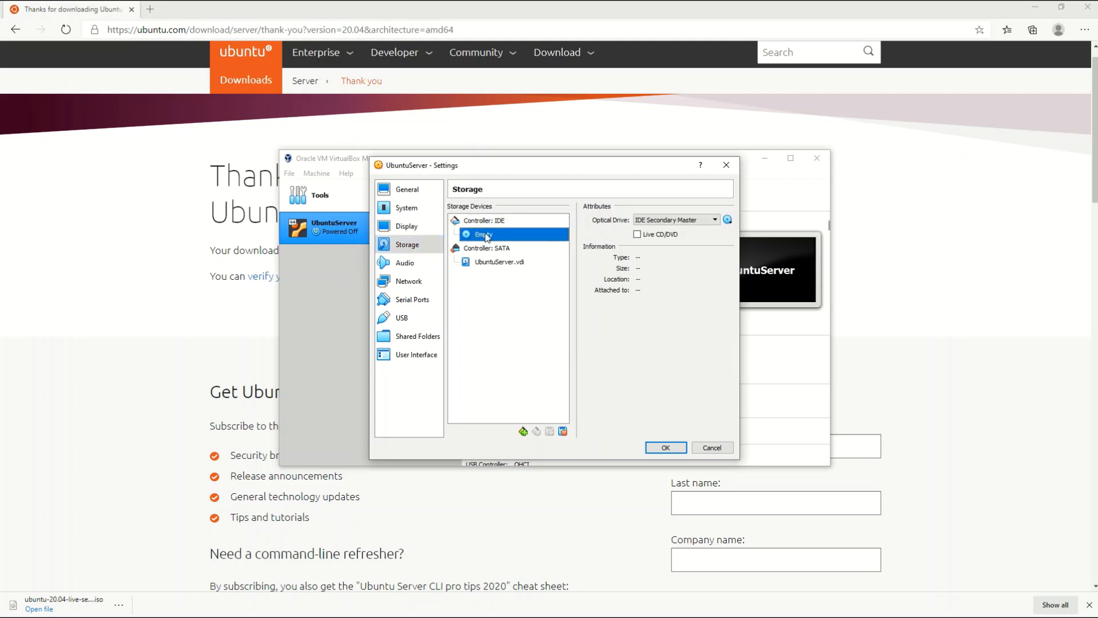
click(725, 221)
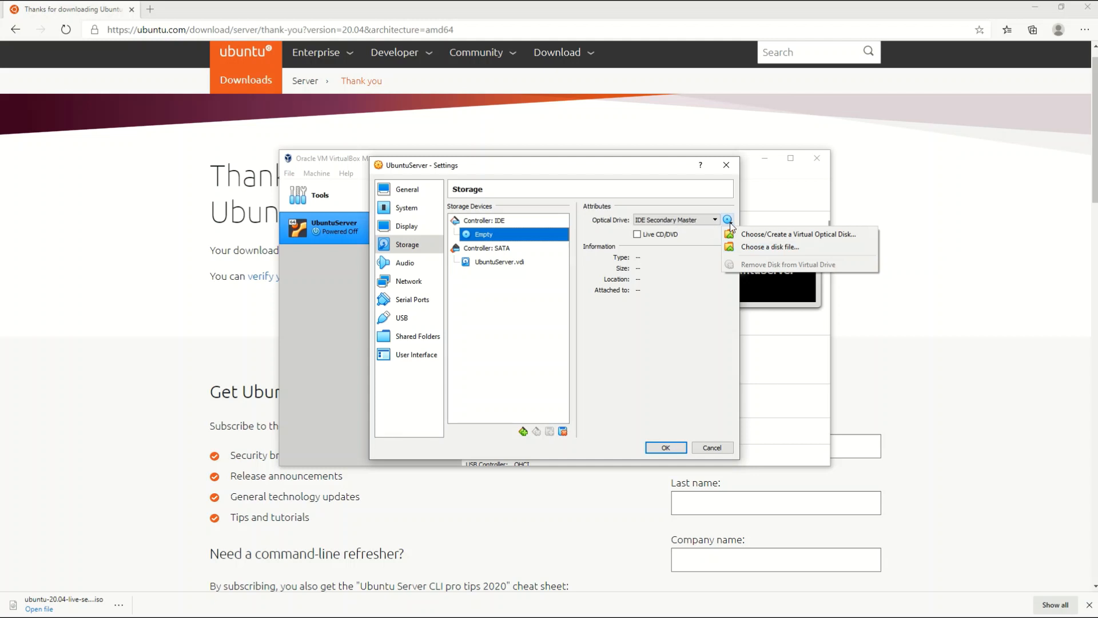
click(761, 249)
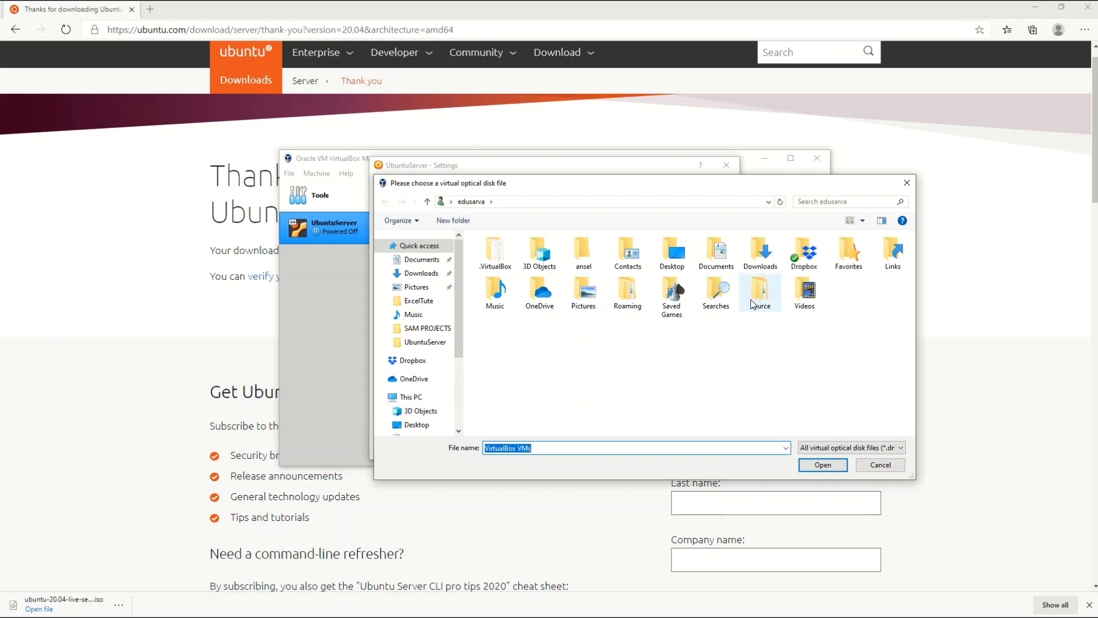
click(422, 274)
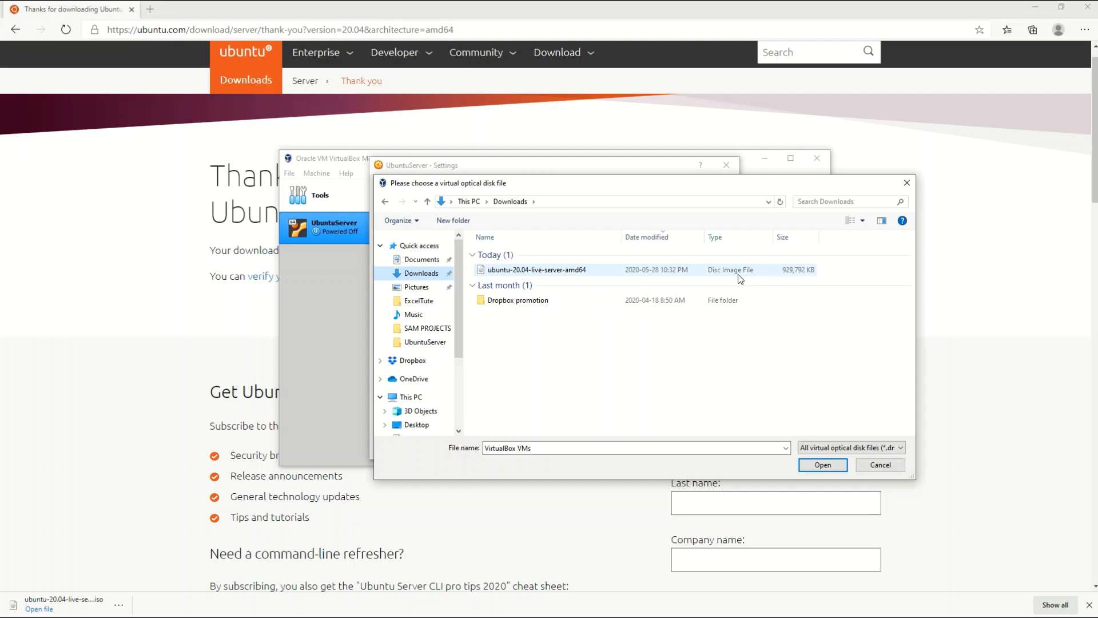
click(538, 272)
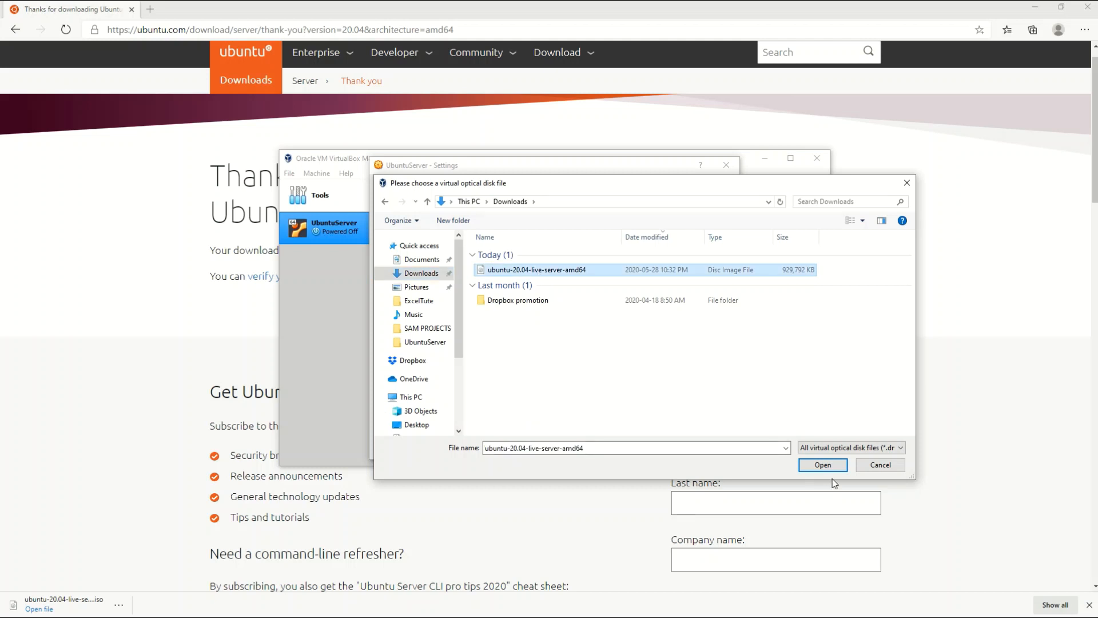
click(823, 465)
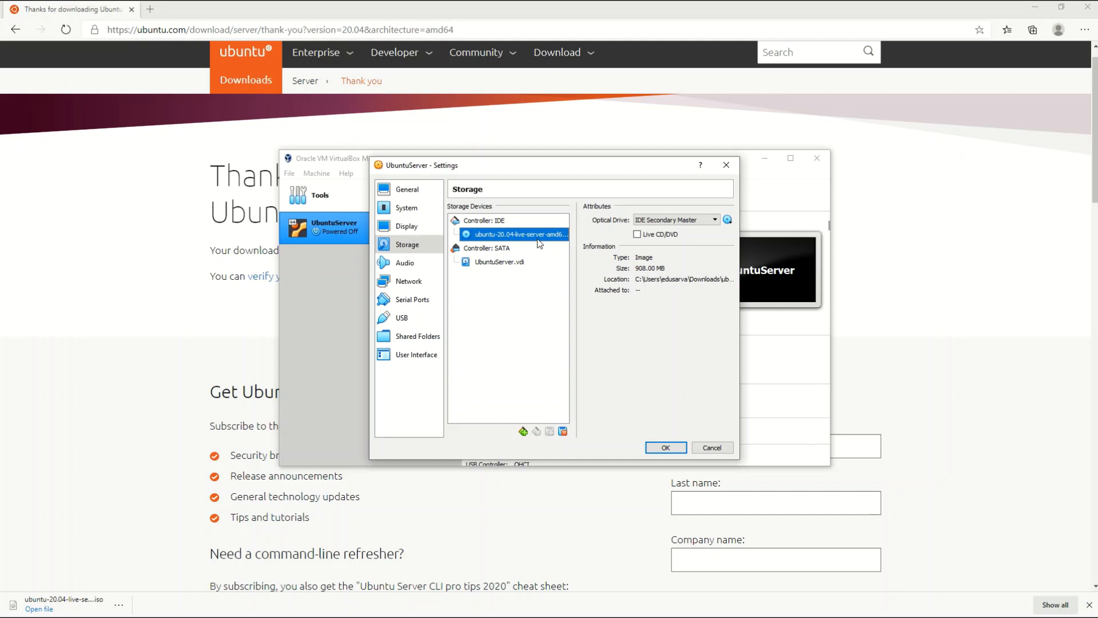
click(670, 448)
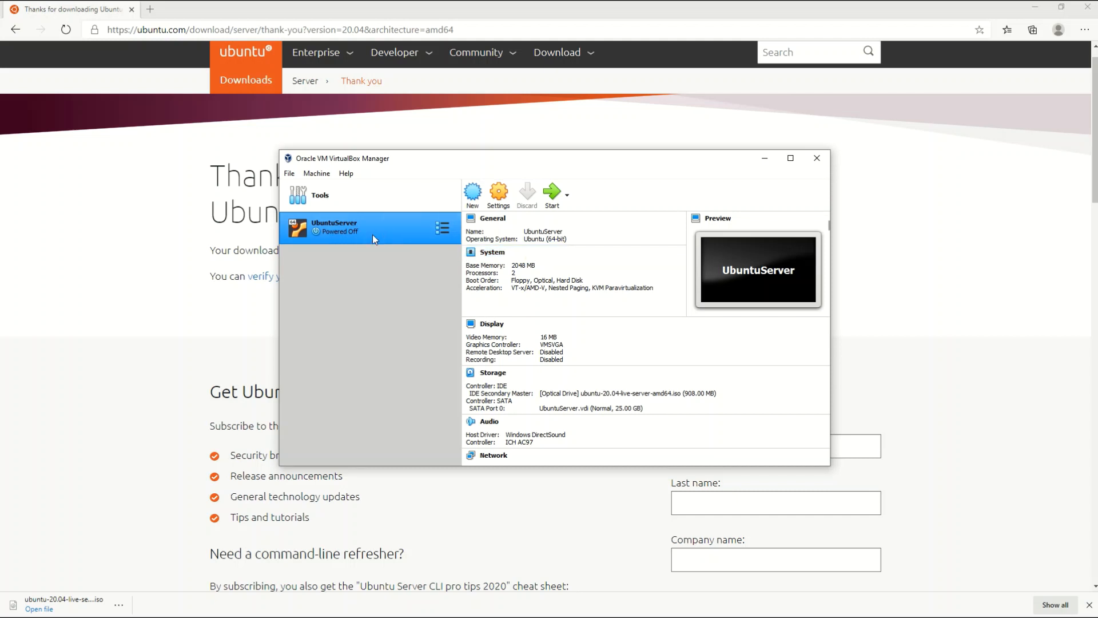
Start UbuntuServer from the Ubuntu server ISO and dismiss the pointer and keyboard notices
click(554, 205)
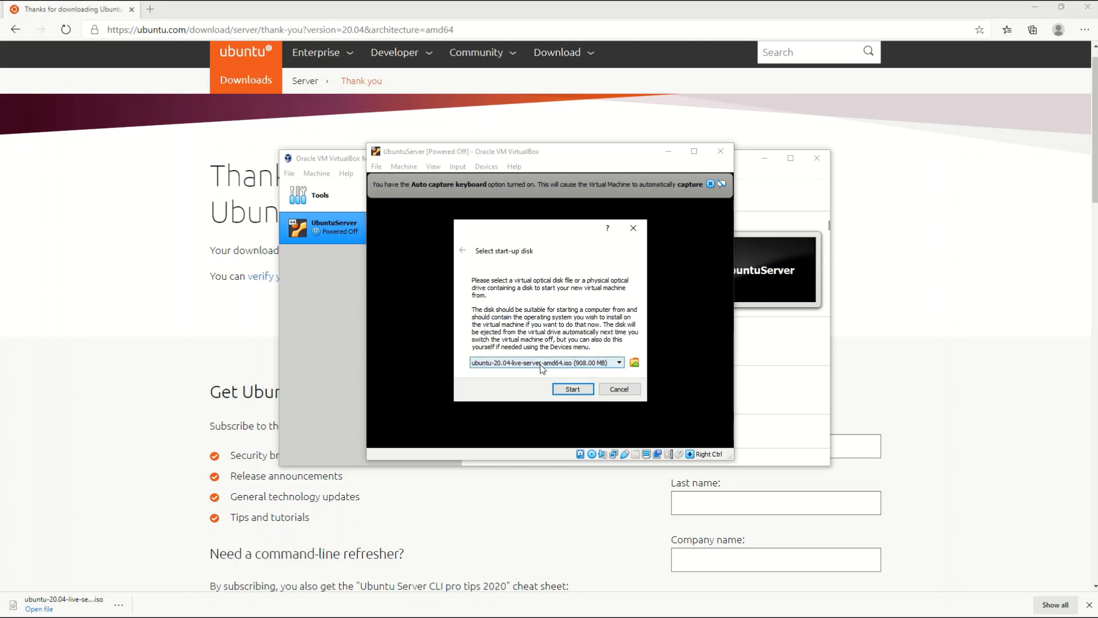
click(574, 390)
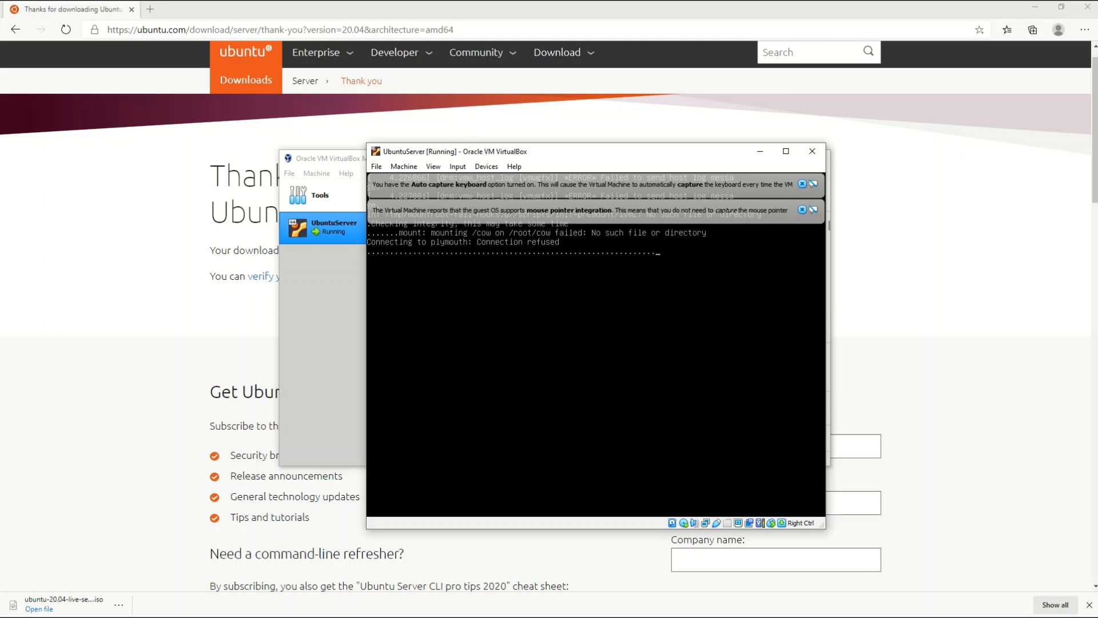
click(803, 211)
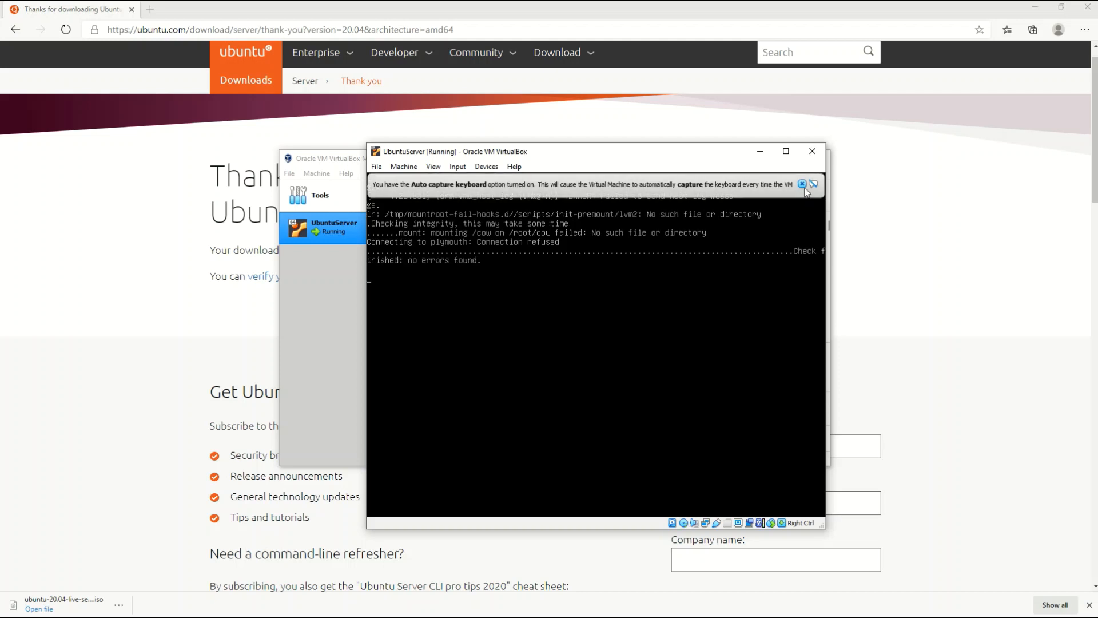
click(802, 184)
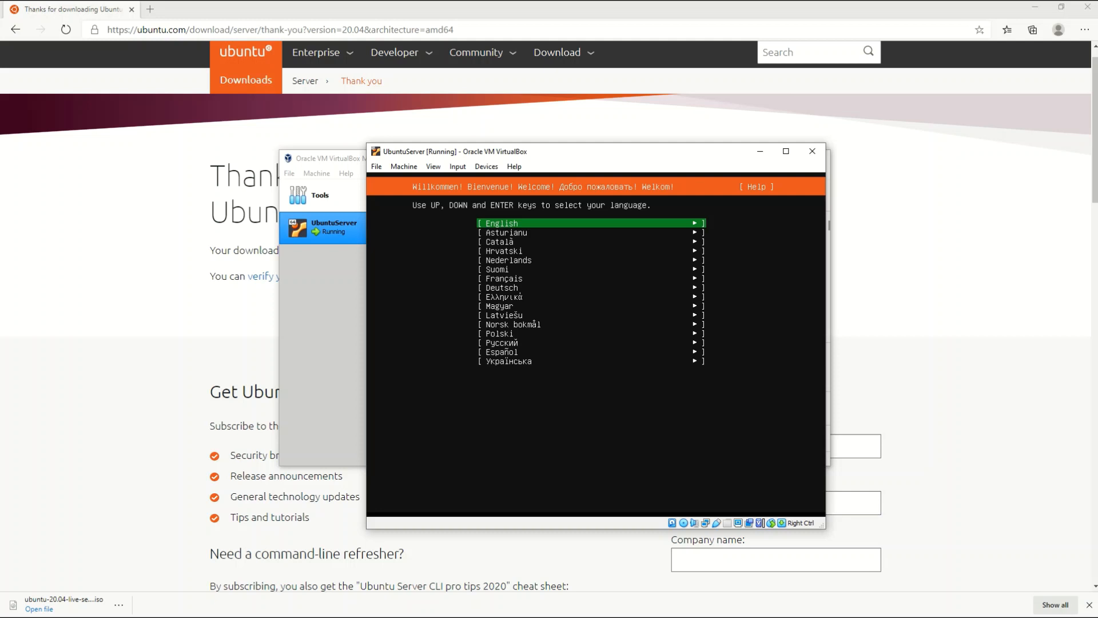
Drag the VM window to the top of the screen and launch the Windows On-Screen Keyboard
drag(542, 152, 520, 22)
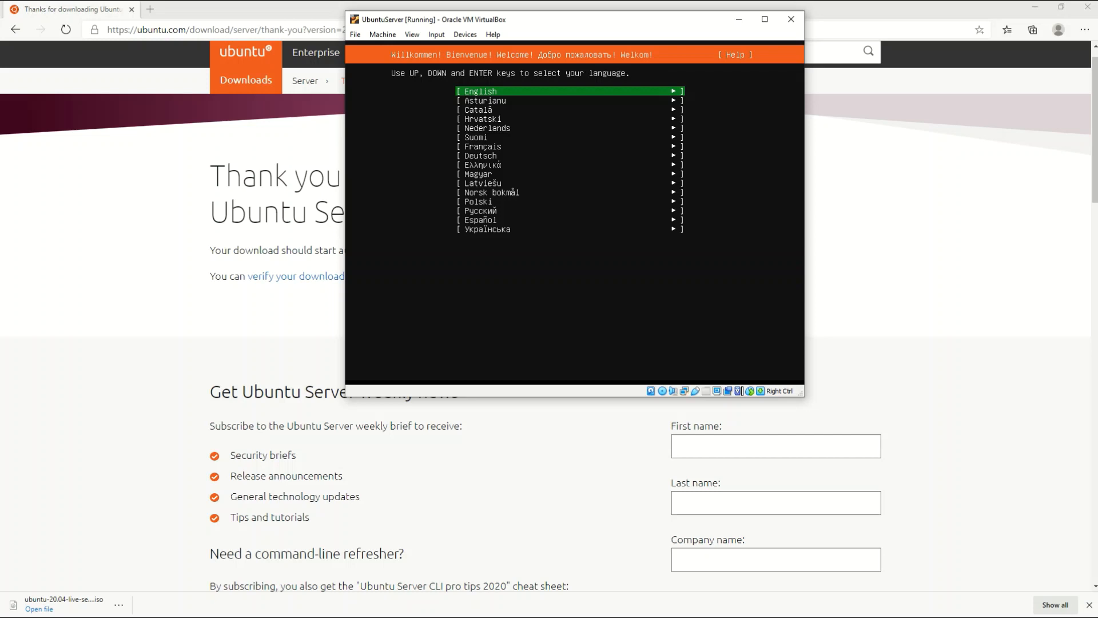
click(462, 607)
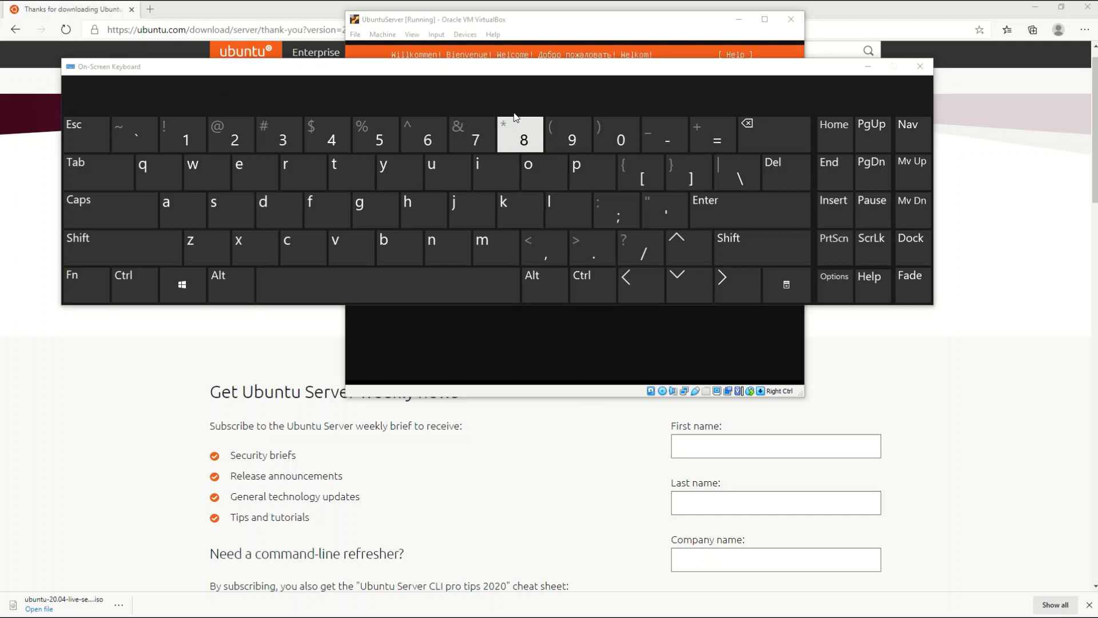
Place the On-Screen Keyboard below the VM window and give the VM keyboard focus
click(518, 71)
drag(518, 72, 592, 398)
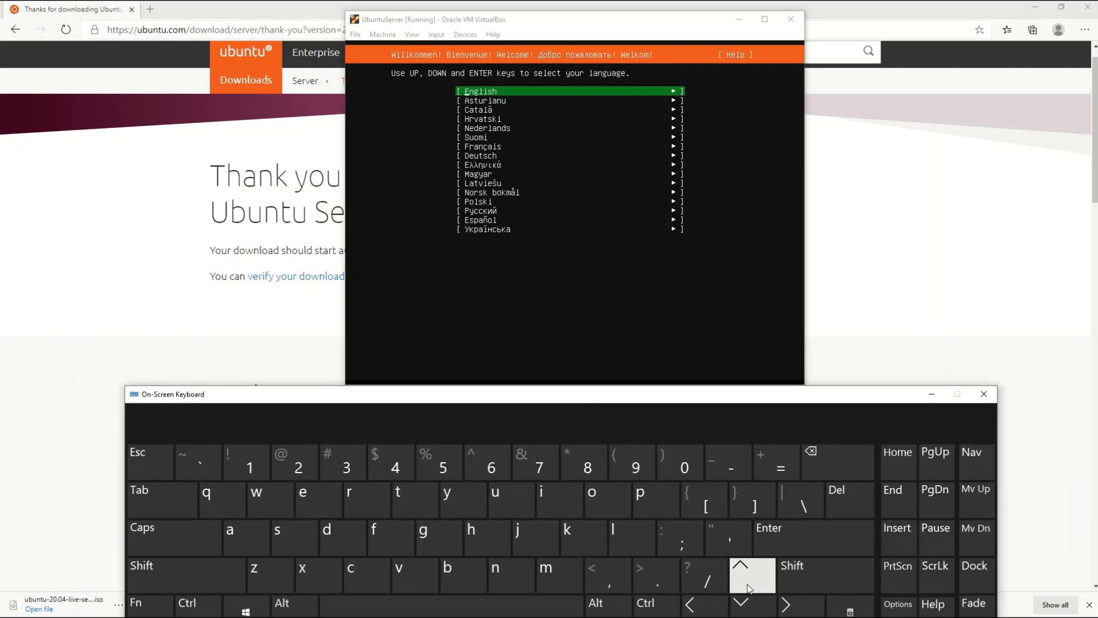
click(747, 615)
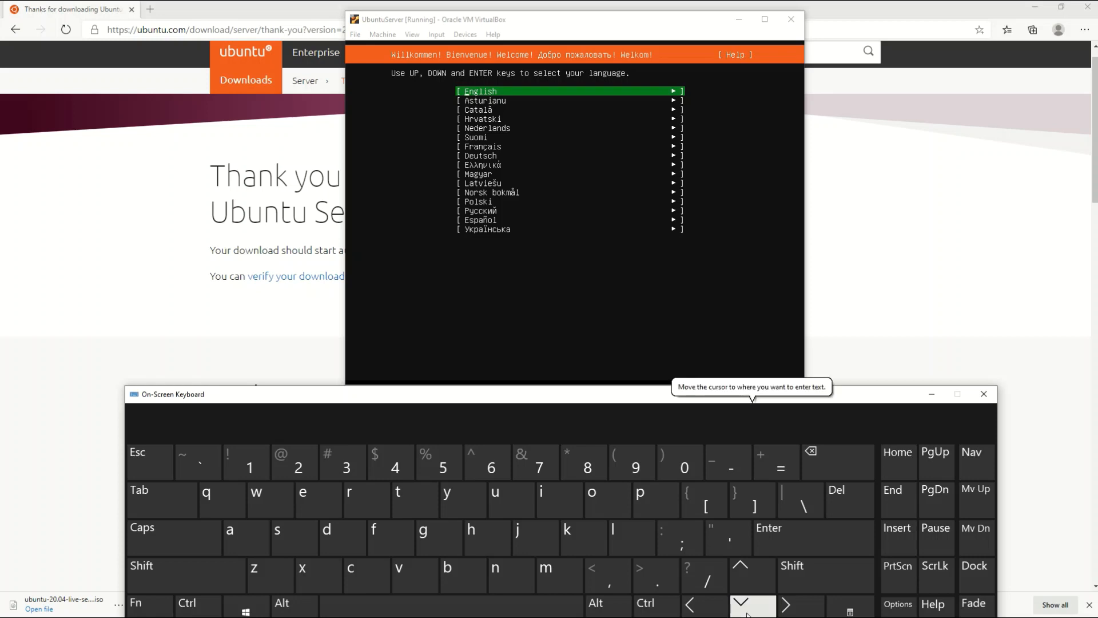
click(681, 326)
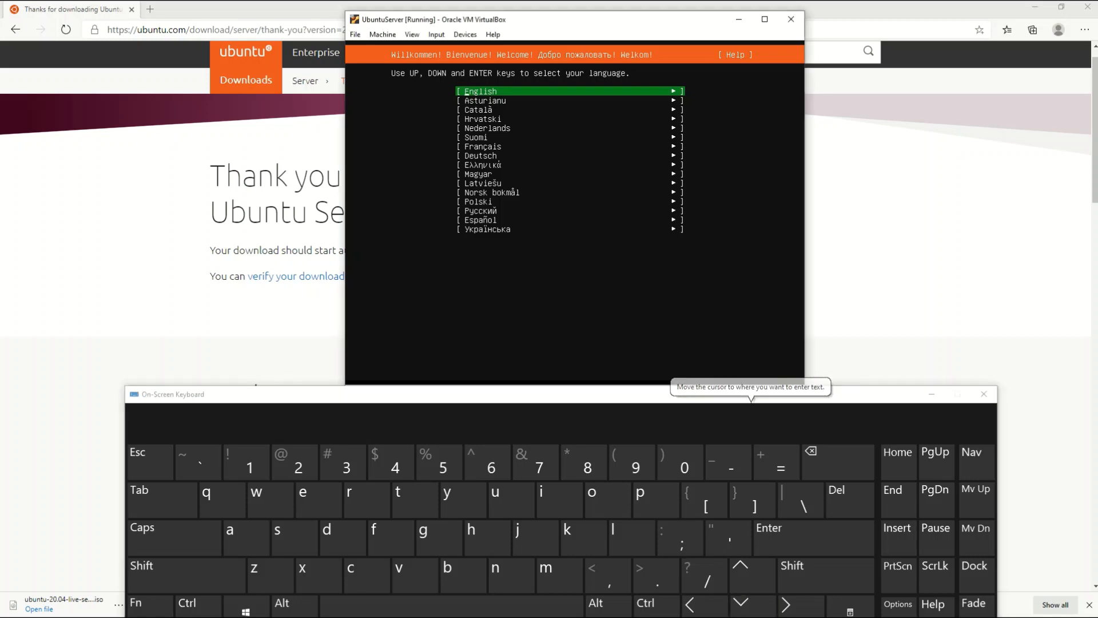
Browse the installer's language list with the on-screen arrow keys and confirm English
click(741, 603)
click(741, 603)
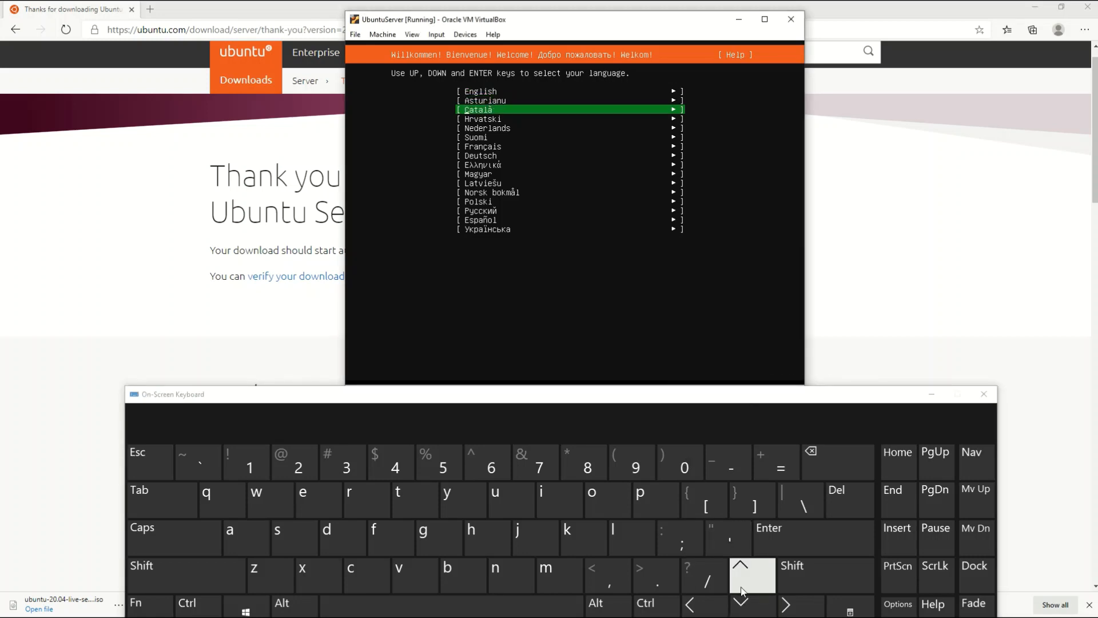
click(741, 581)
click(740, 581)
click(743, 601)
click(743, 602)
click(743, 601)
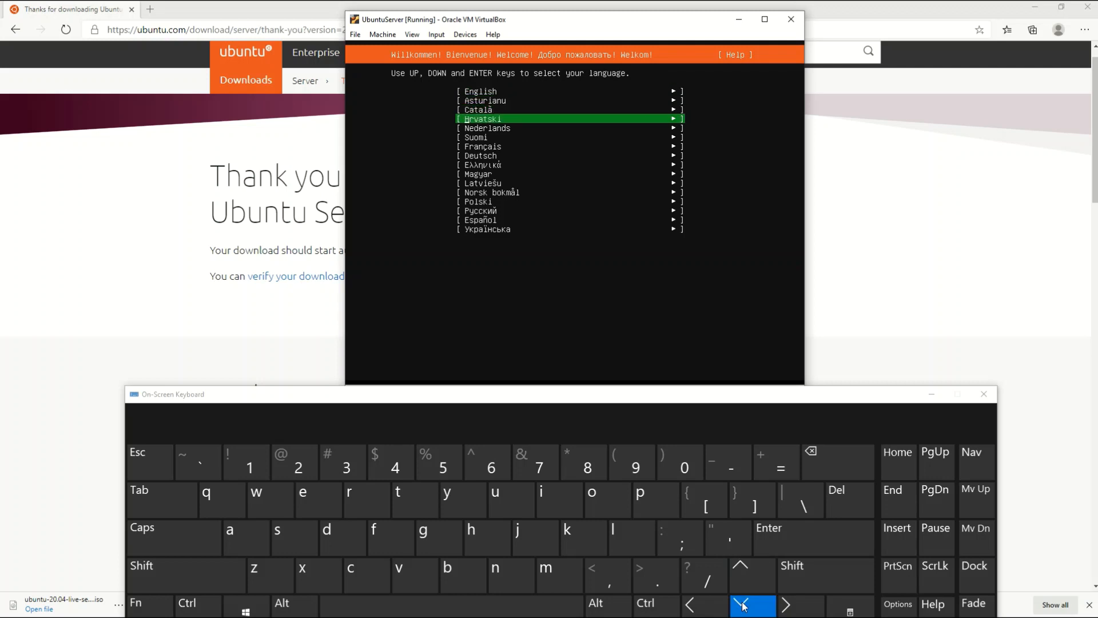
click(743, 600)
click(742, 582)
click(743, 582)
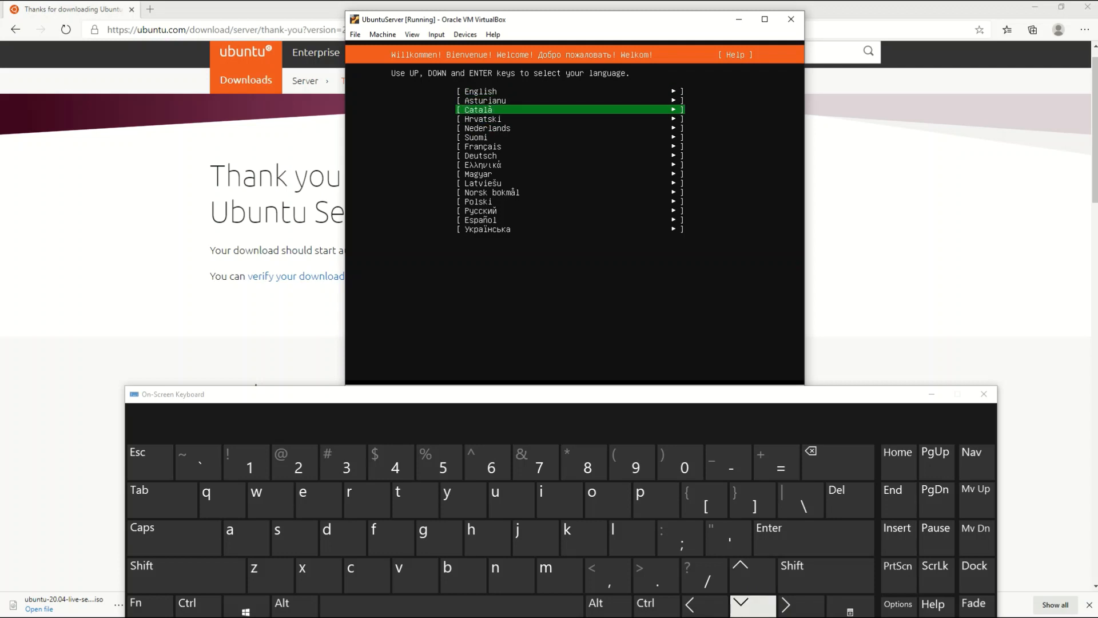
click(742, 602)
click(741, 603)
click(741, 604)
click(741, 581)
click(741, 580)
click(741, 581)
click(741, 580)
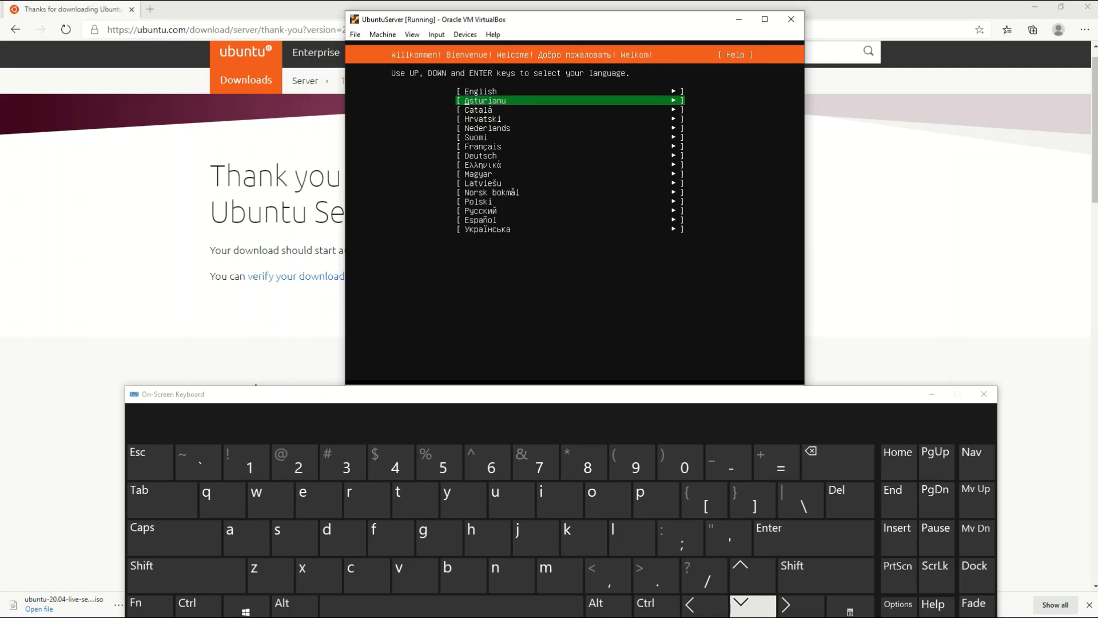
click(751, 571)
click(751, 572)
click(742, 604)
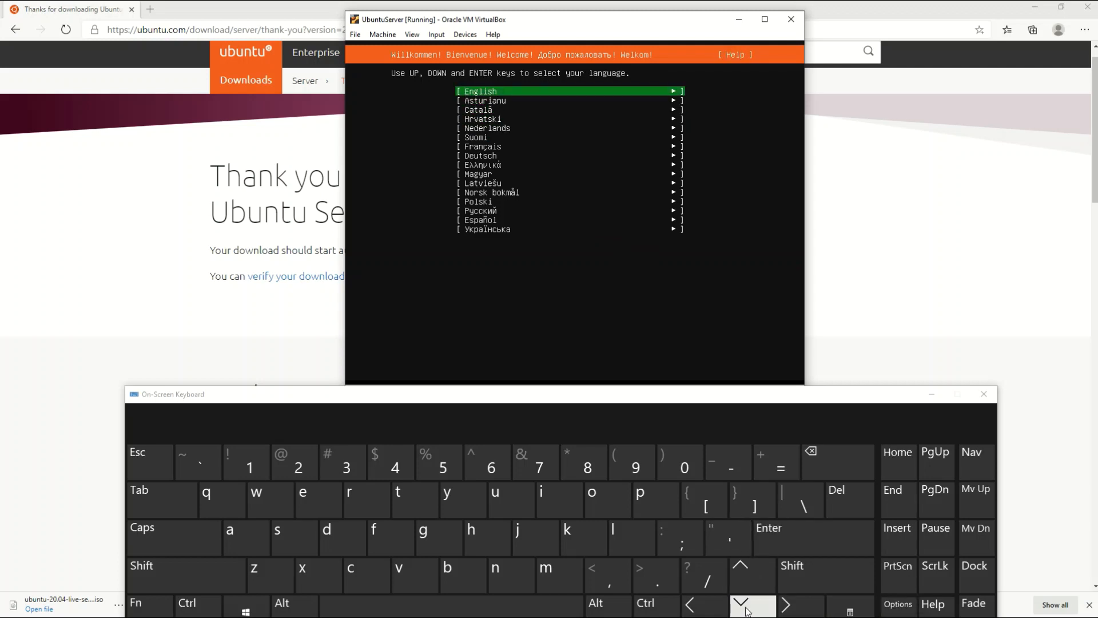
click(791, 540)
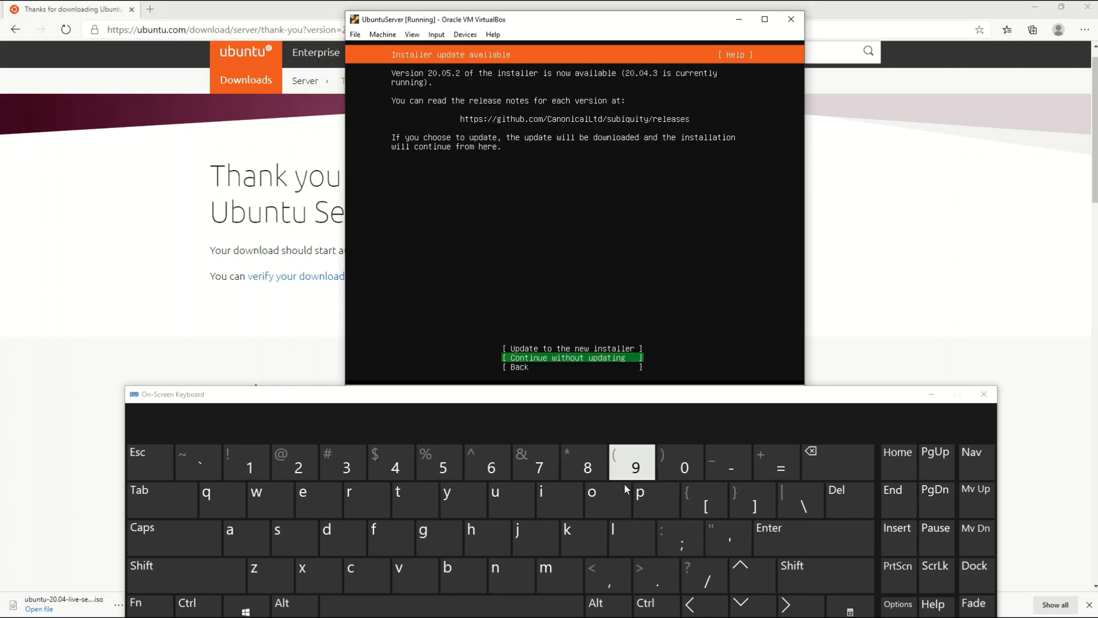
Continue without updating, then accept the default keyboard, proxy and archive mirror settings
click(799, 545)
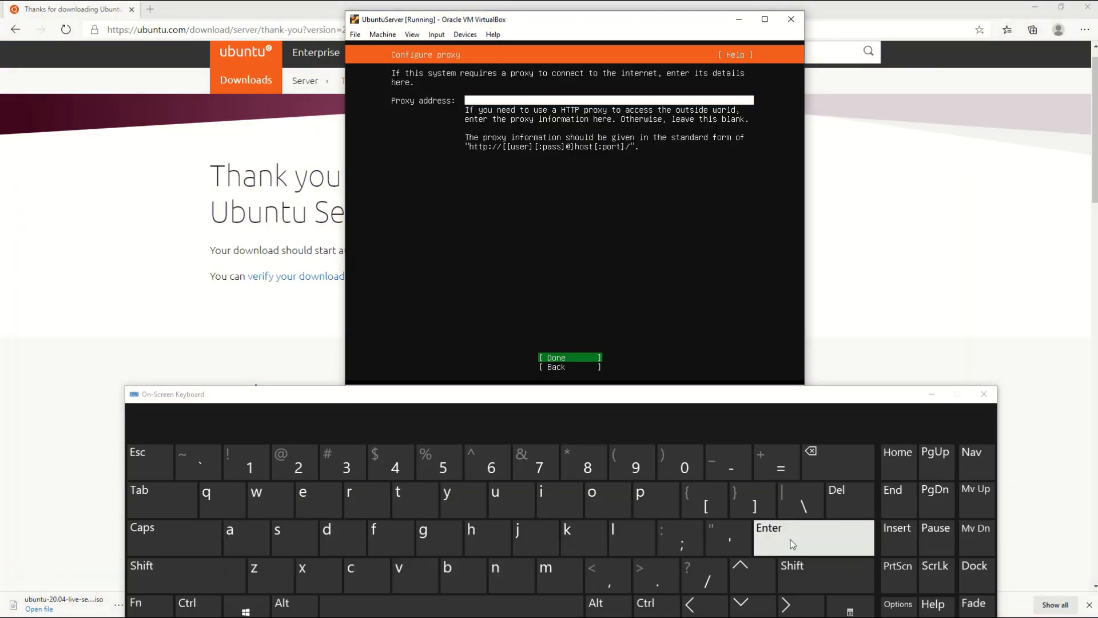
click(793, 544)
click(792, 545)
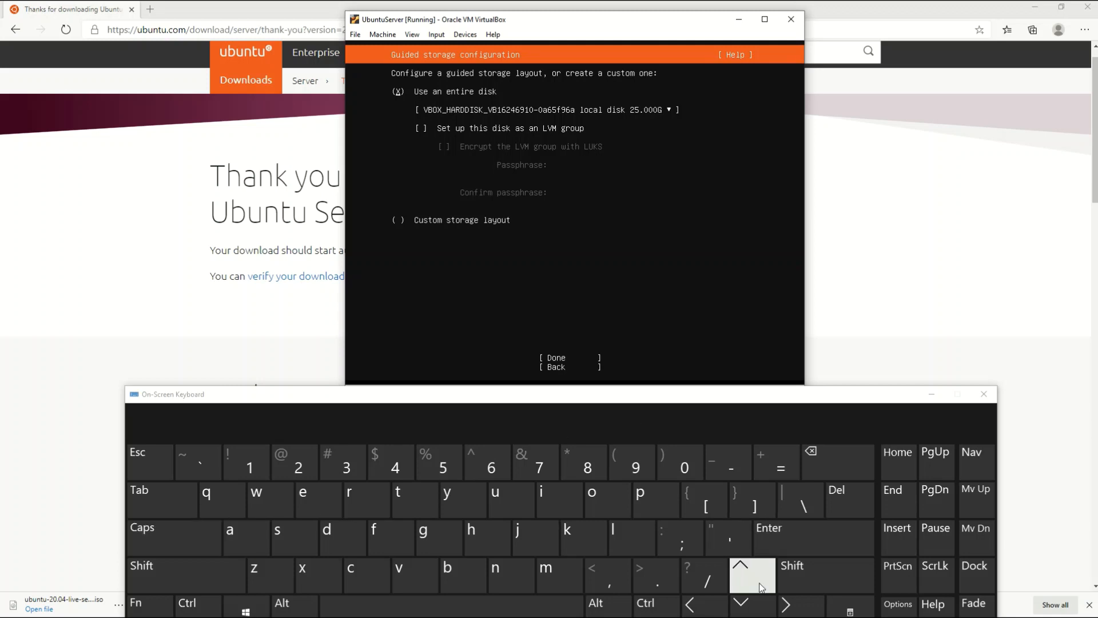
Use the entire 25 GB disk, accept the storage summary, and confirm the destructive action with Continue
click(743, 605)
click(743, 605)
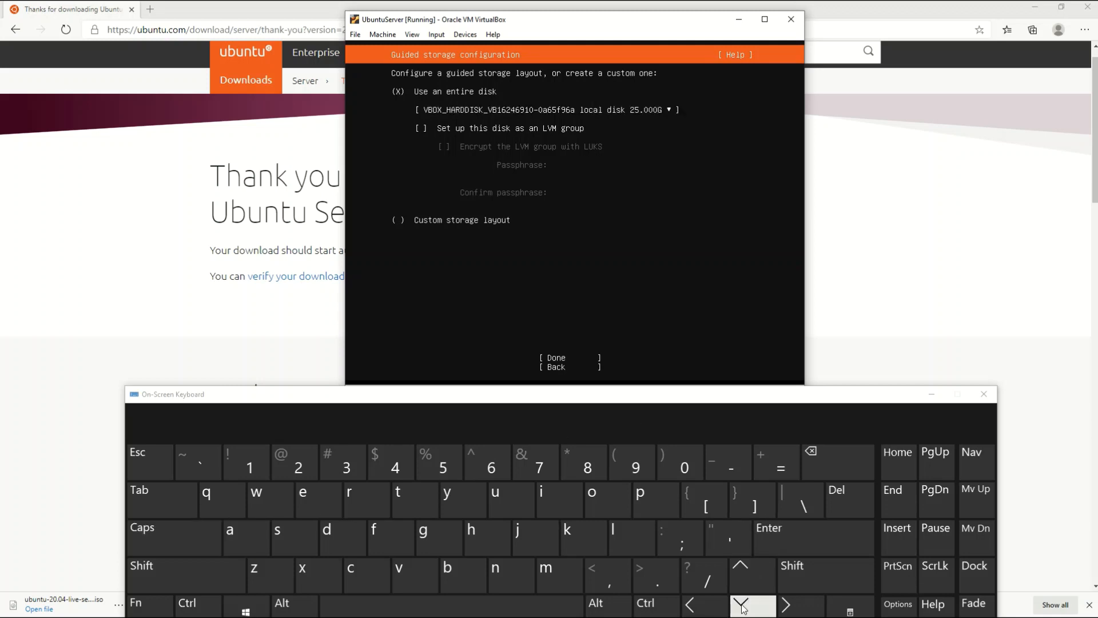
click(743, 605)
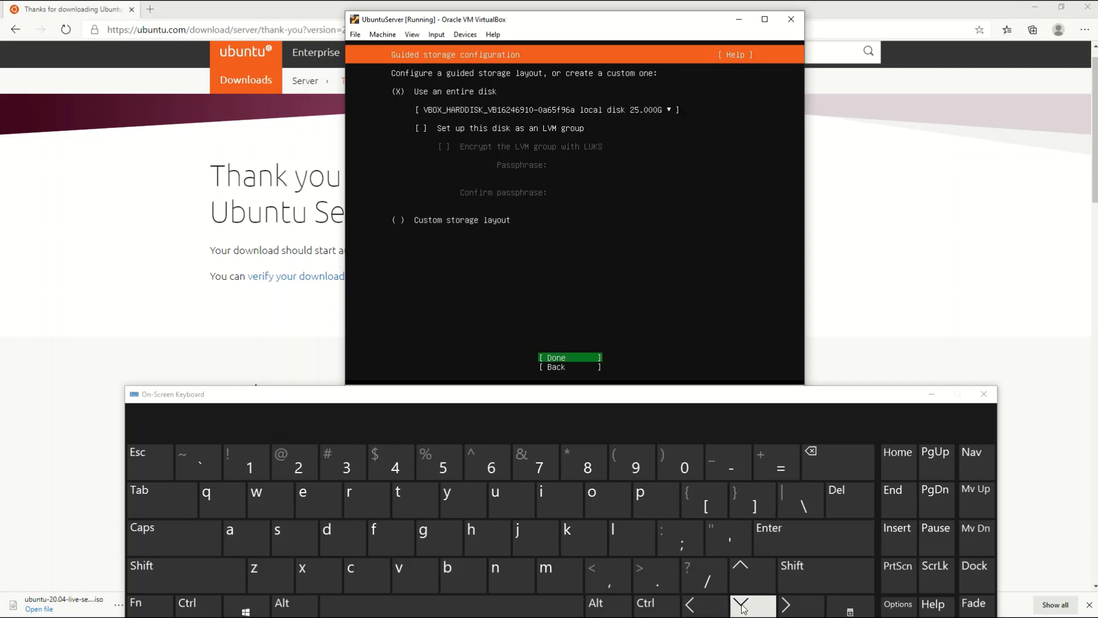
click(822, 538)
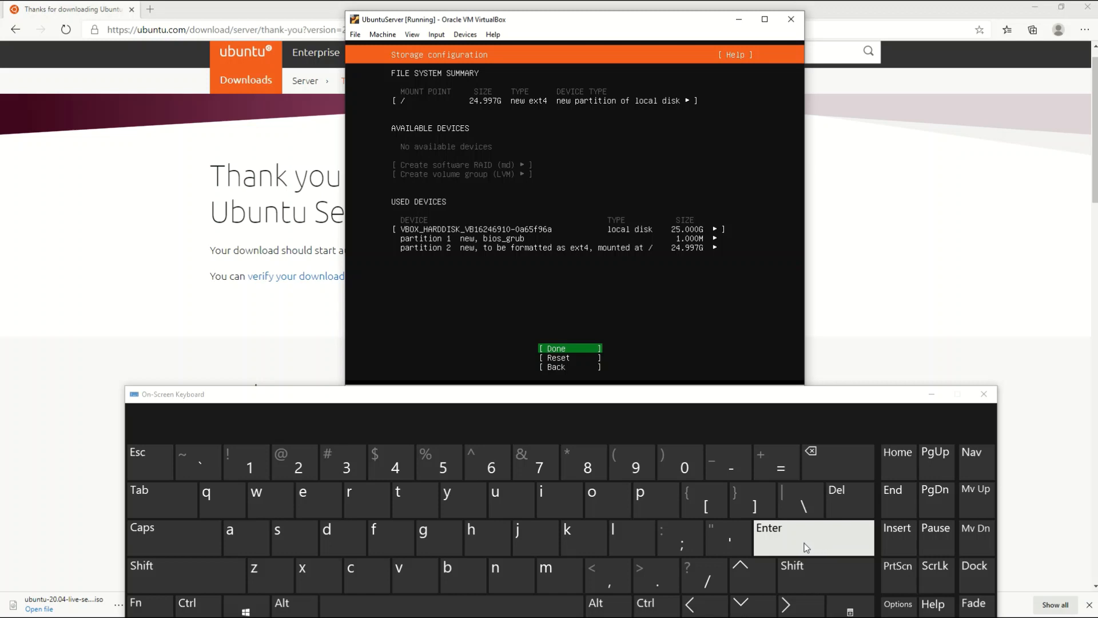
click(804, 543)
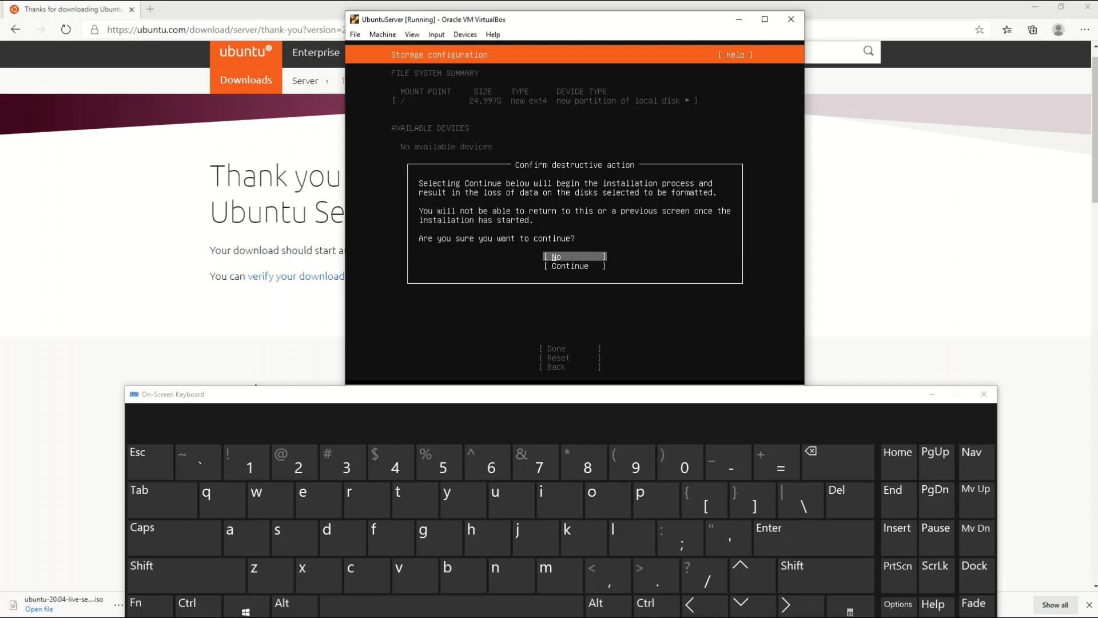
click(746, 610)
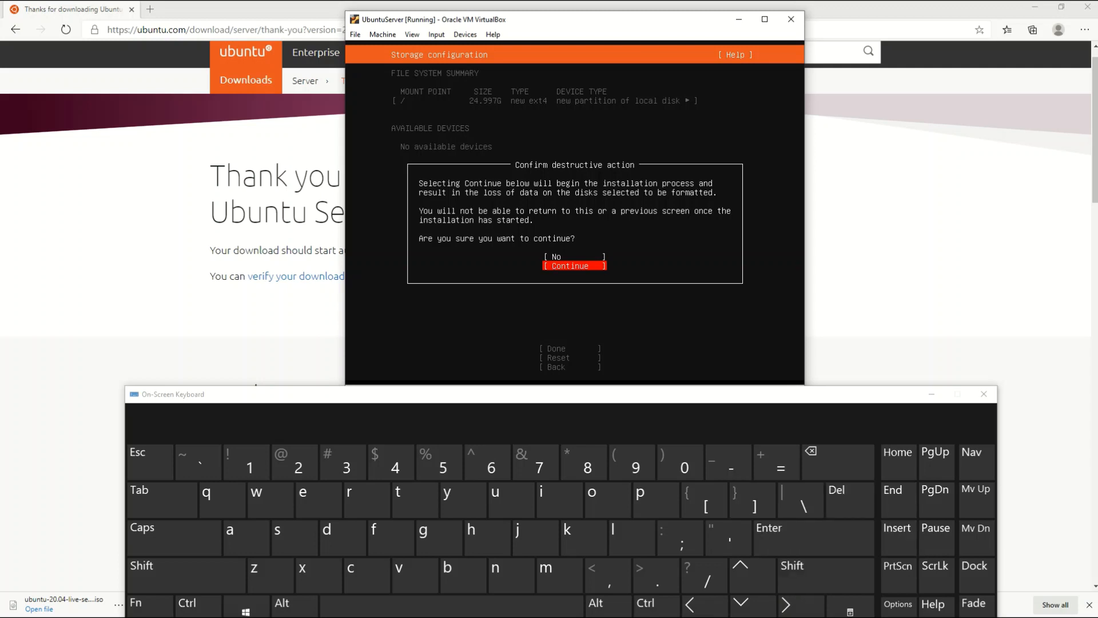
click(815, 553)
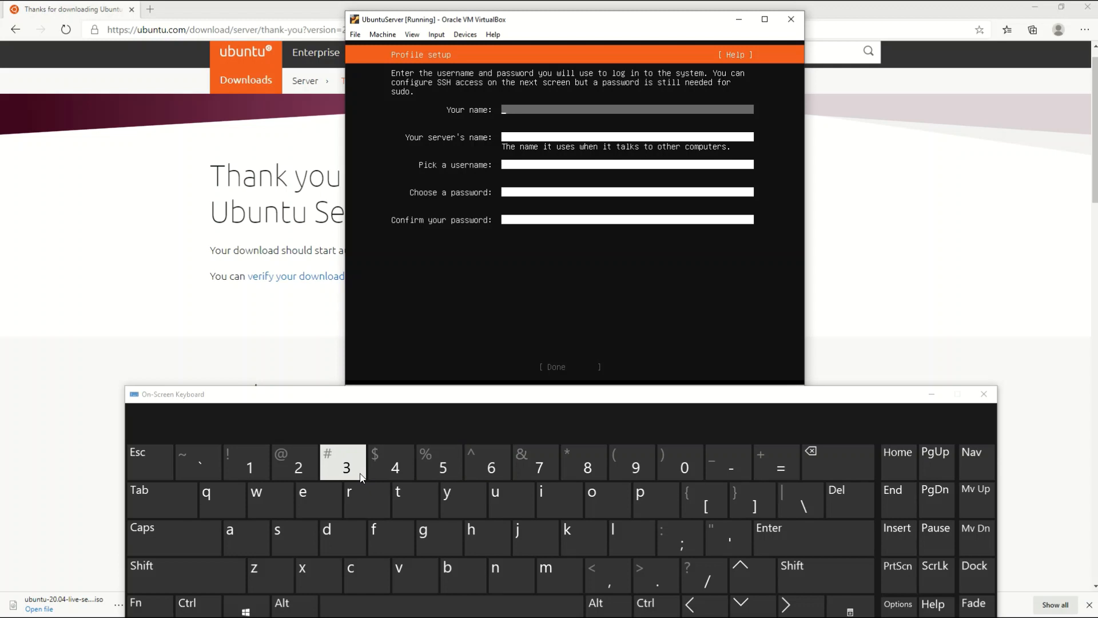
Enter the user's full name in the 'Your name' field
click(257, 473)
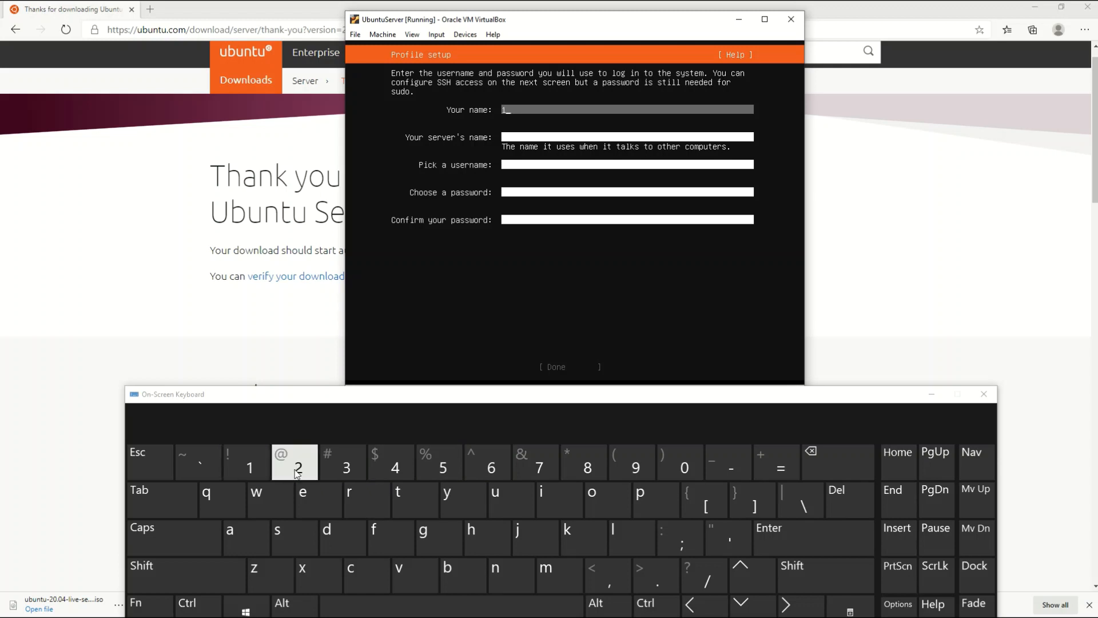
click(298, 474)
click(339, 474)
click(395, 472)
click(395, 472)
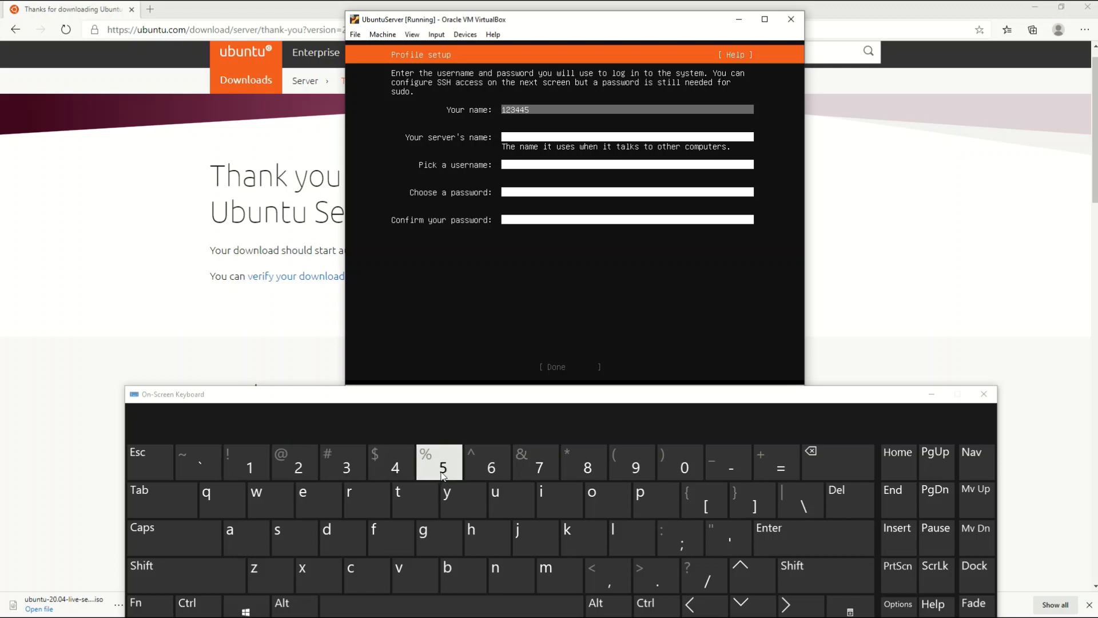
click(435, 469)
click(503, 477)
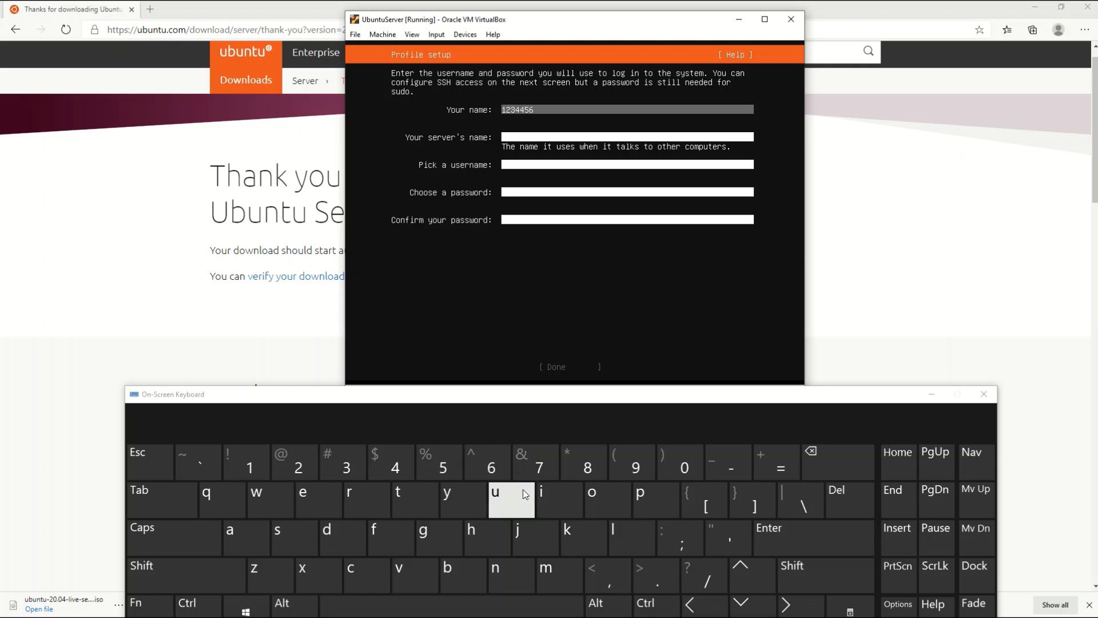
key(shift)
text(your)
key(shift)
text(Name)
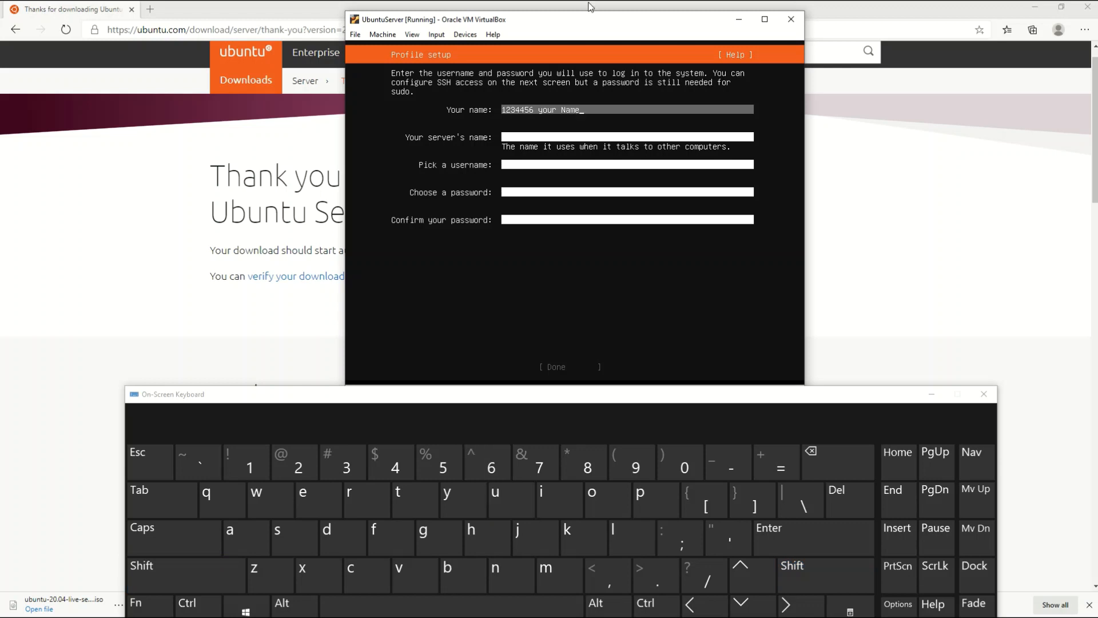
key(BackSpace)
key(BackSpace)
key(BackSpace)
key(BackSpace)
key(BackSpace)
key(BackSpace)
key(BackSpace)
key(BackSpace)
key(BackSpace)
text(FirstLastName)
Set the server's name to server-1234456 and move on to the username field
key(Tab)
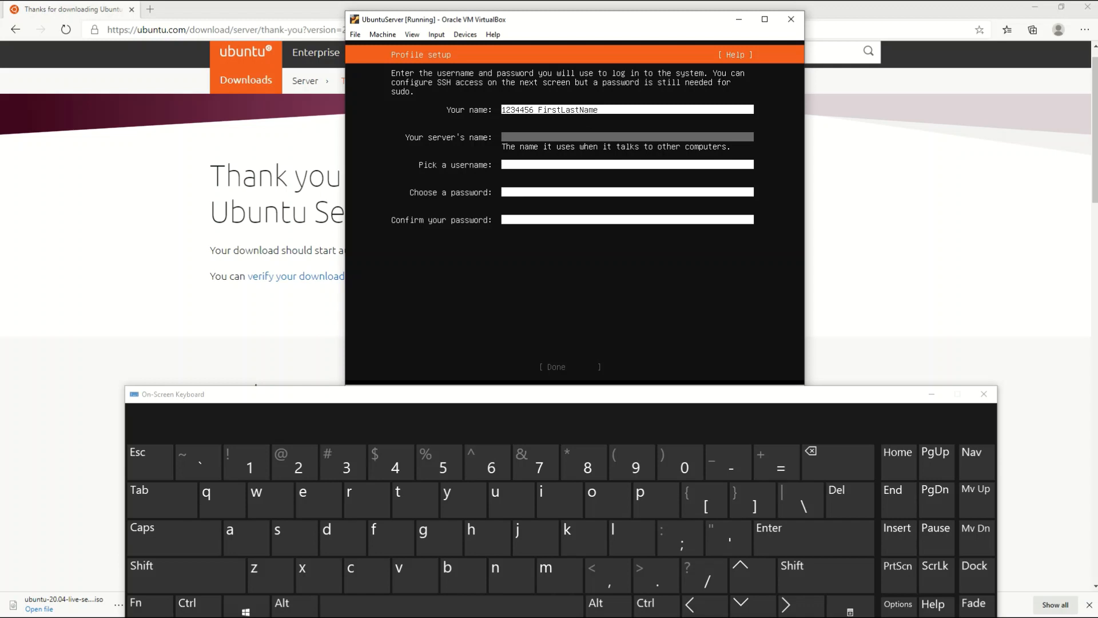
text(server-1234456)
key(Tab)
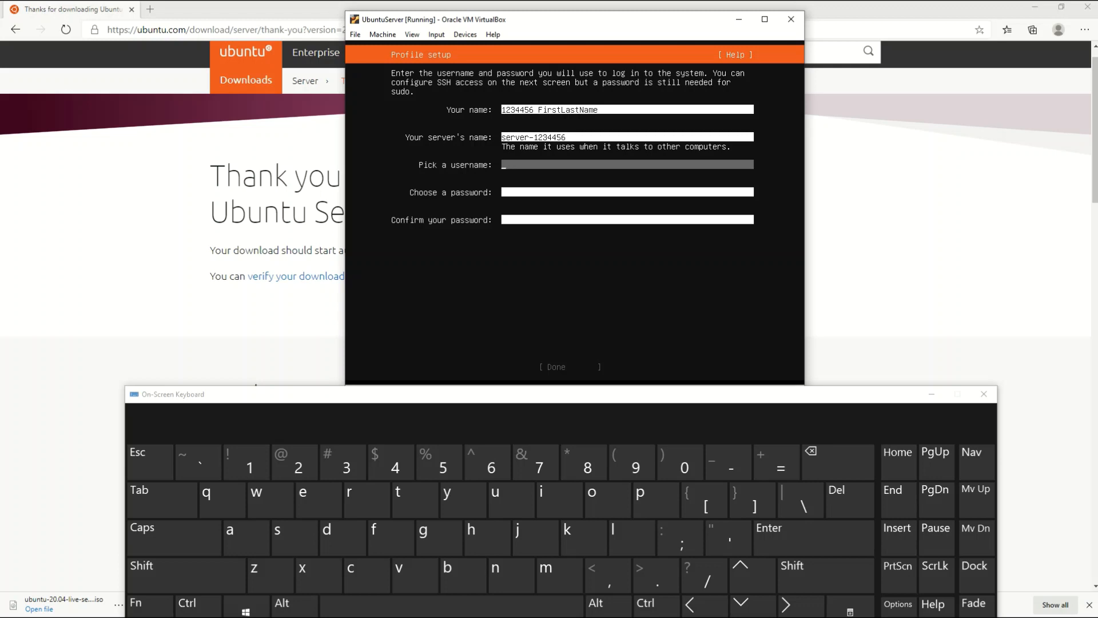
Enter the username, then type the account password and confirm it in the second field
text(user-1234456)
key(Tab)
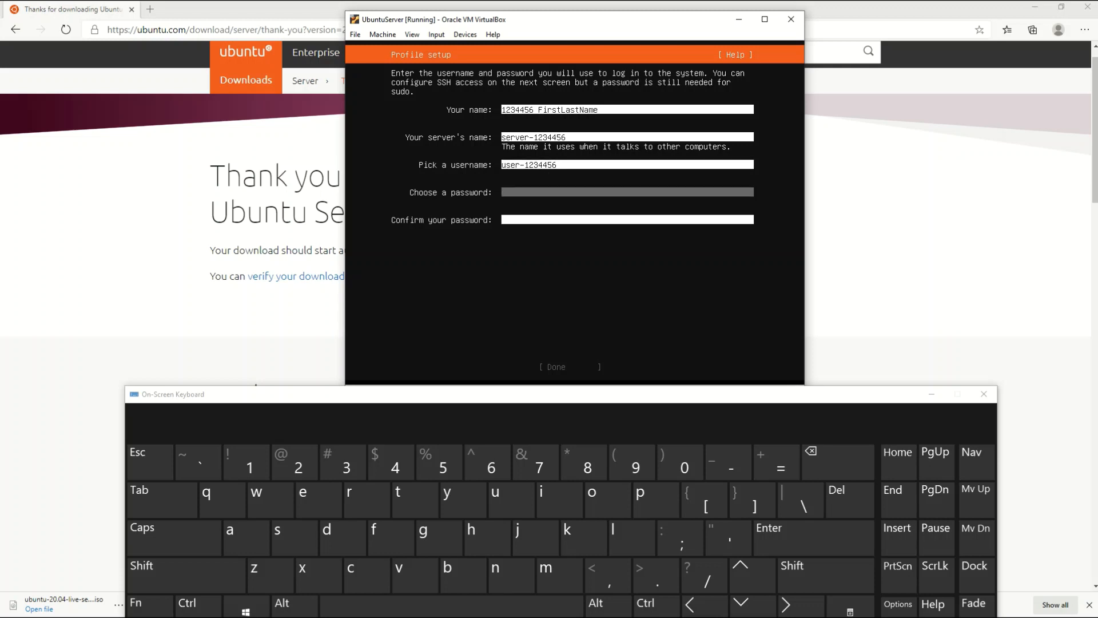
text(P)
text(***)
text(****)
text(*)
key(Tab)
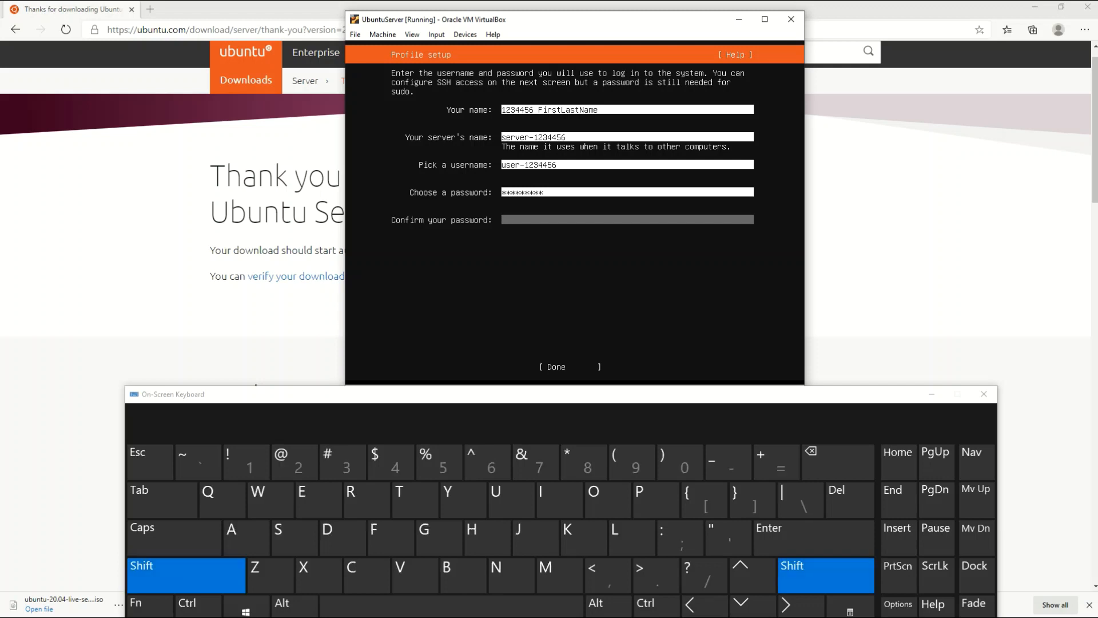
text(*******)
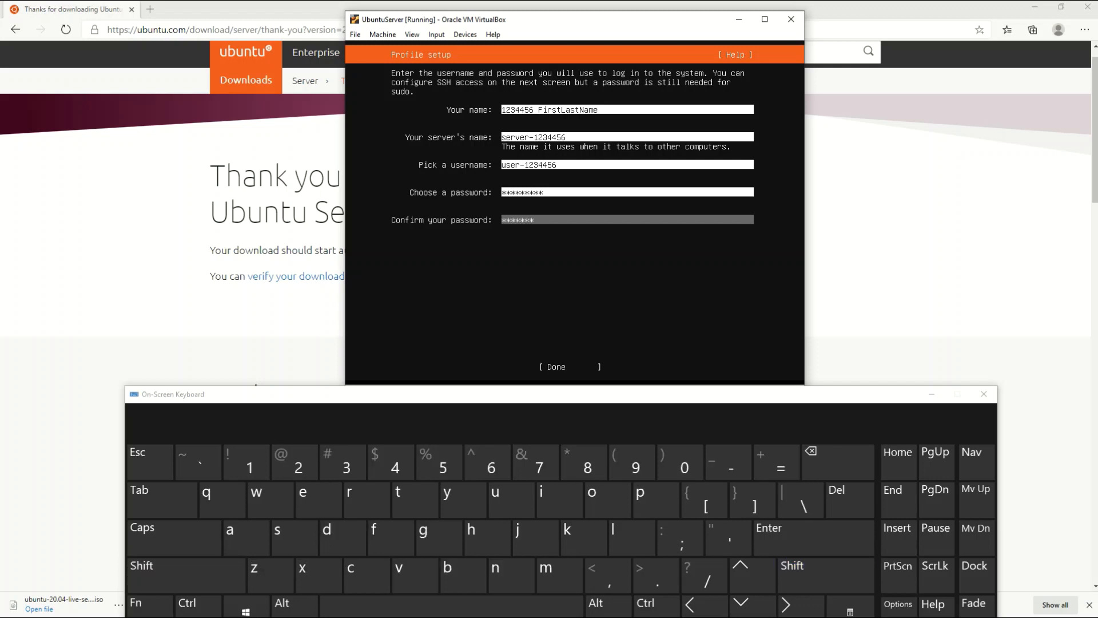
text(*)
Submit the profile setup and continue past SSH setup with OpenSSH left unchecked
key(Tab)
key(Return)
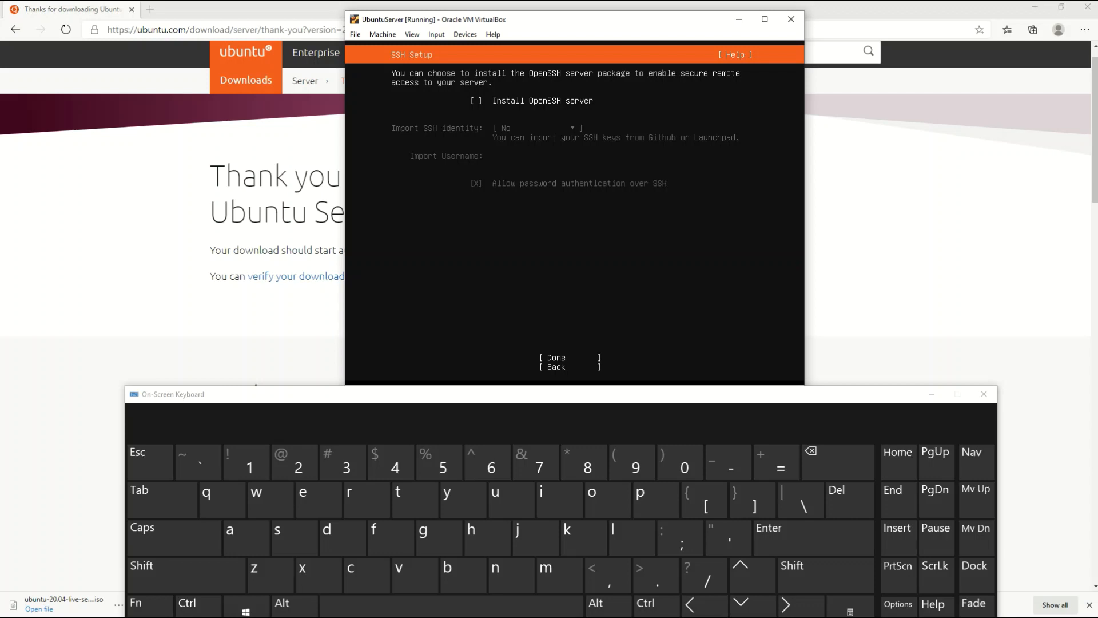
key(Tab)
key(Return)
Skip all featured server snaps and start the installation
key(Down)
key(Down)
key(Down)
key(Down)
key(Down)
key(Down)
key(Down)
key(Down)
key(Down)
key(Down)
key(Down)
key(Down)
key(Down)
key(Down)
key(Down)
key(Down)
key(Down)
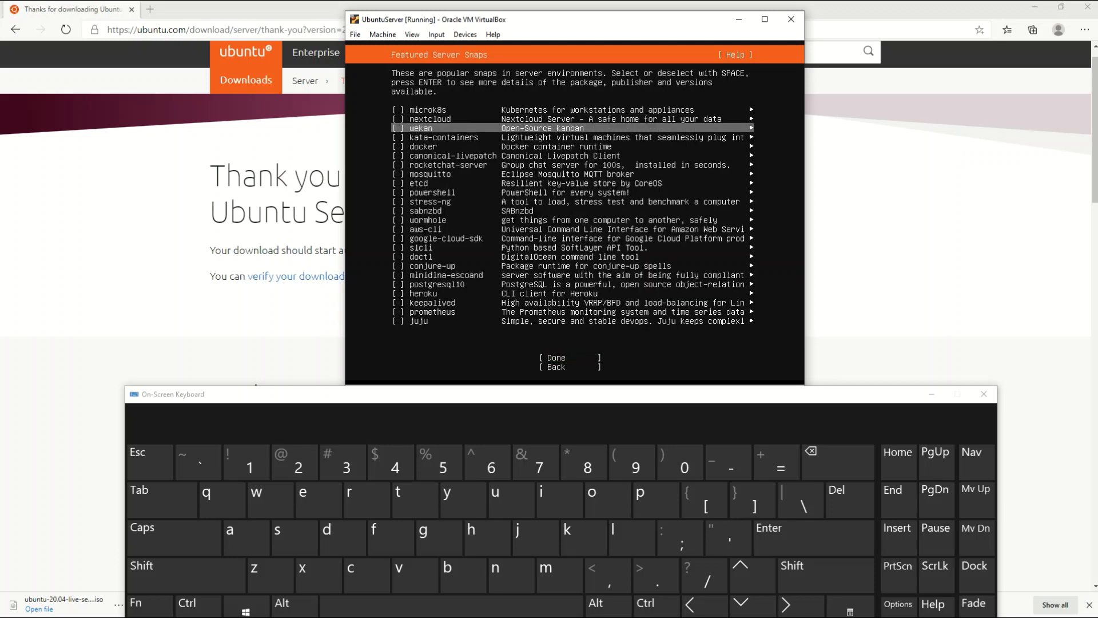
key(Down)
key(Down)
key(Down)
key(Down)
key(Down)
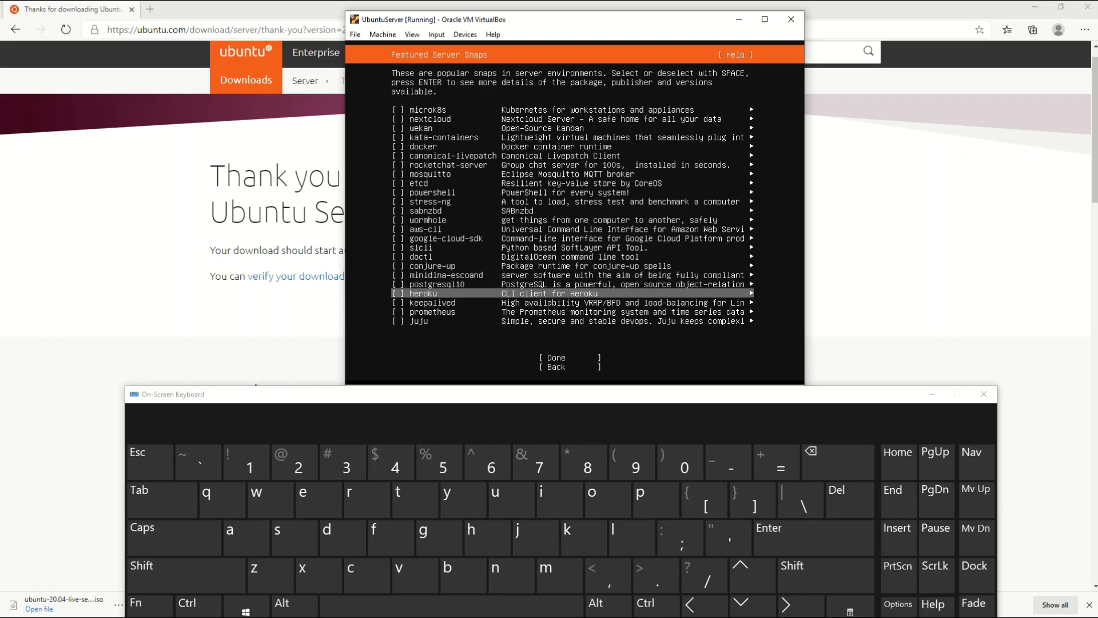
key(Down)
key(Down)
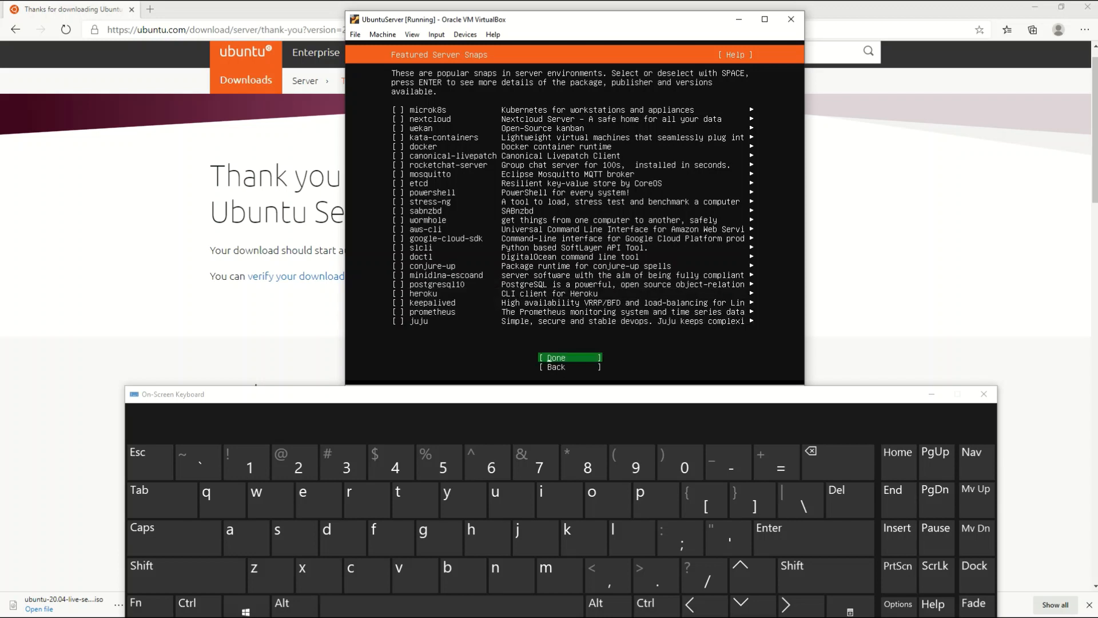
key(Return)
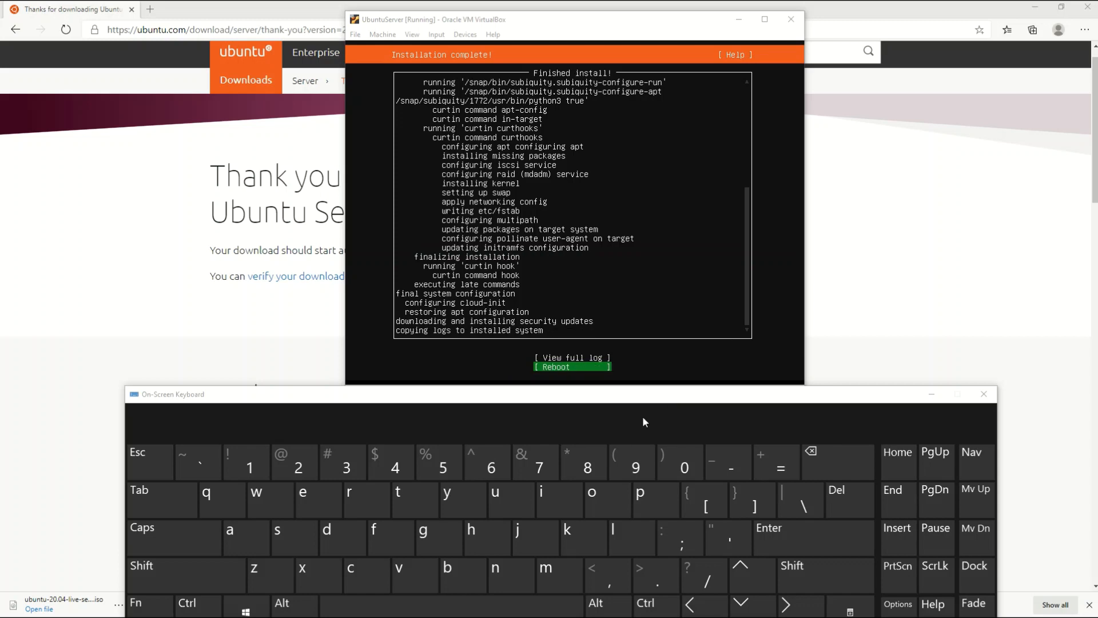
Reboot the newly installed Ubuntu server from the installer's Reboot option
click(779, 541)
click(635, 275)
click(790, 549)
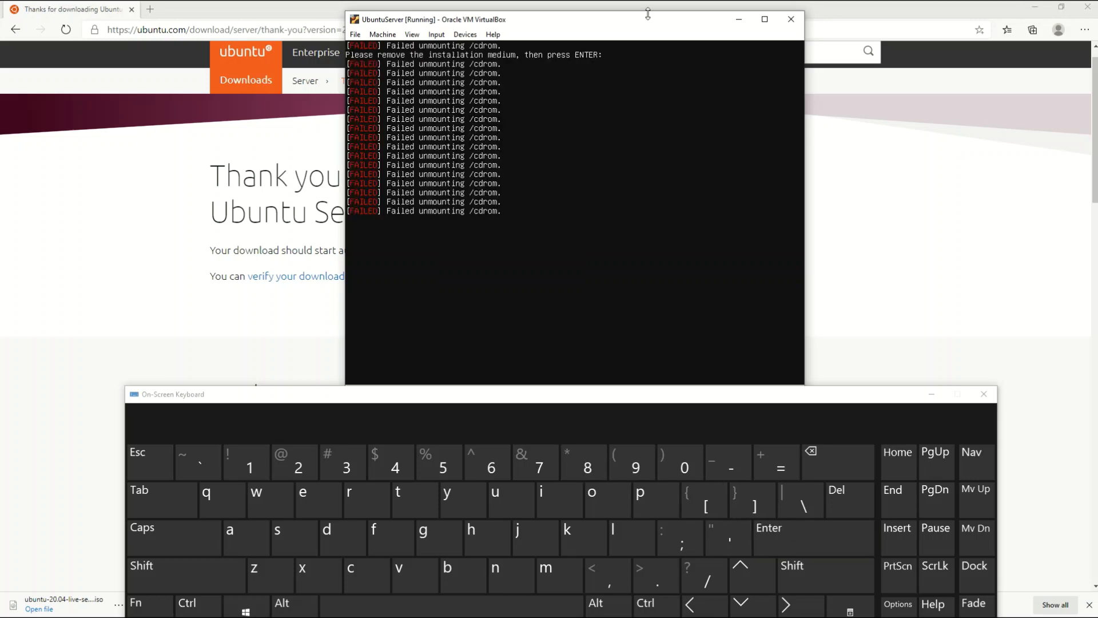
Reset the UbuntuServer virtual machine from the Machine menu and confirm the reset
click(383, 34)
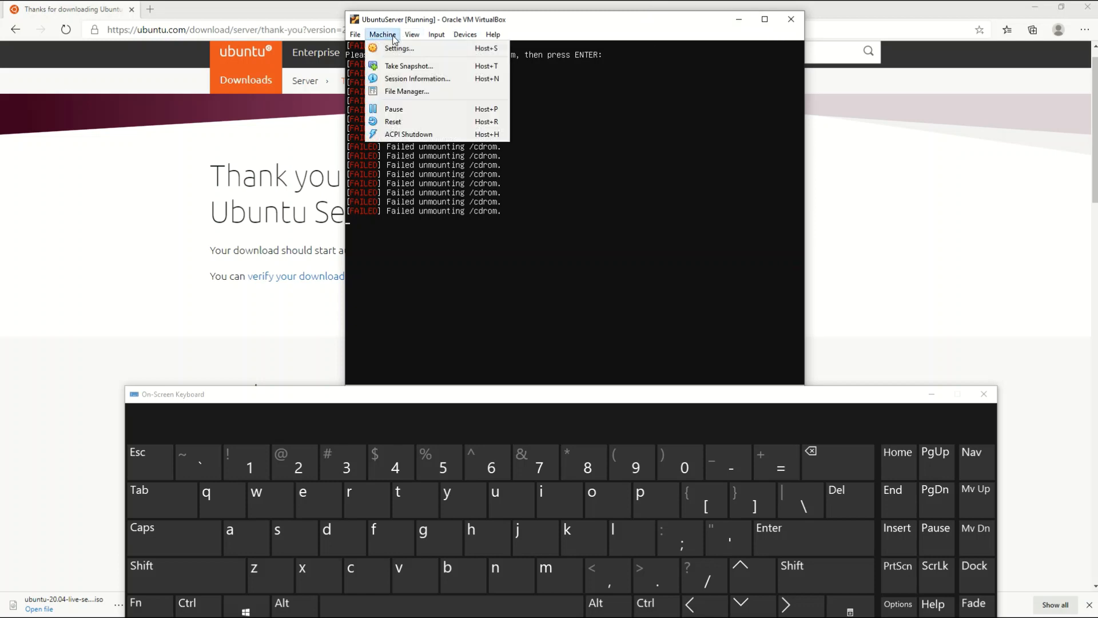
click(415, 125)
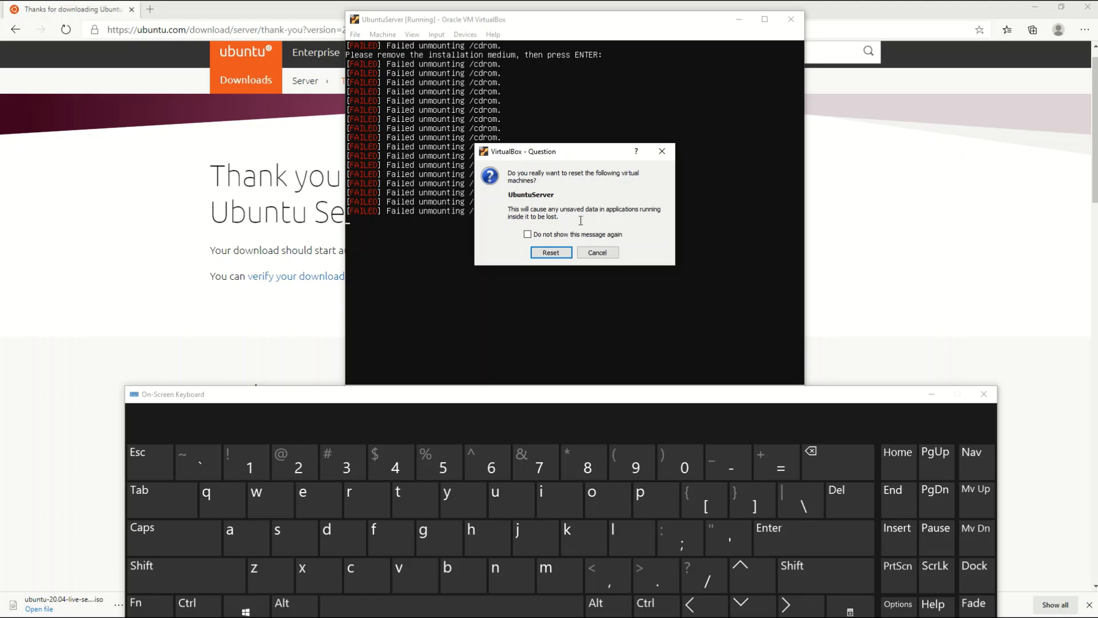
click(551, 253)
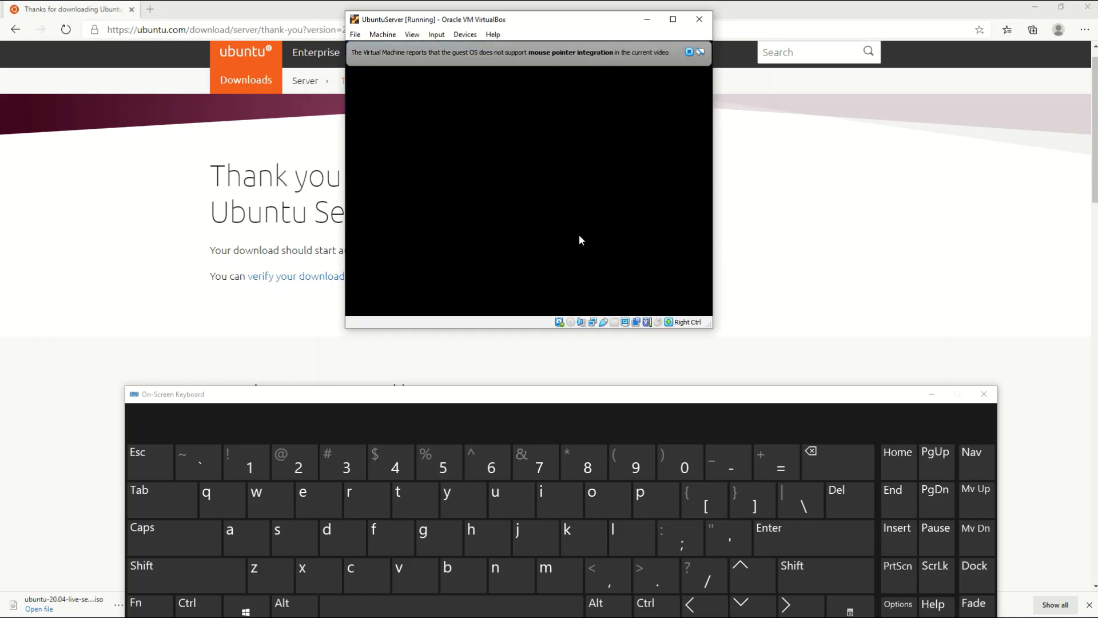
Close both mouse pointer integration notices while Ubuntu 20.04 boots to the tty1 login prompt
click(690, 51)
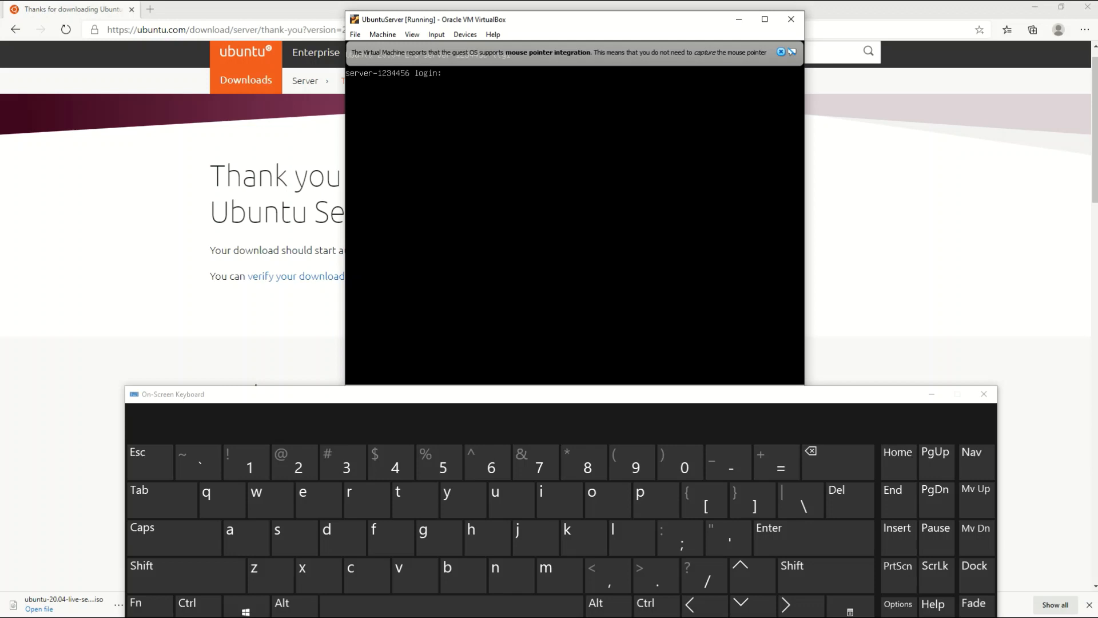
click(781, 52)
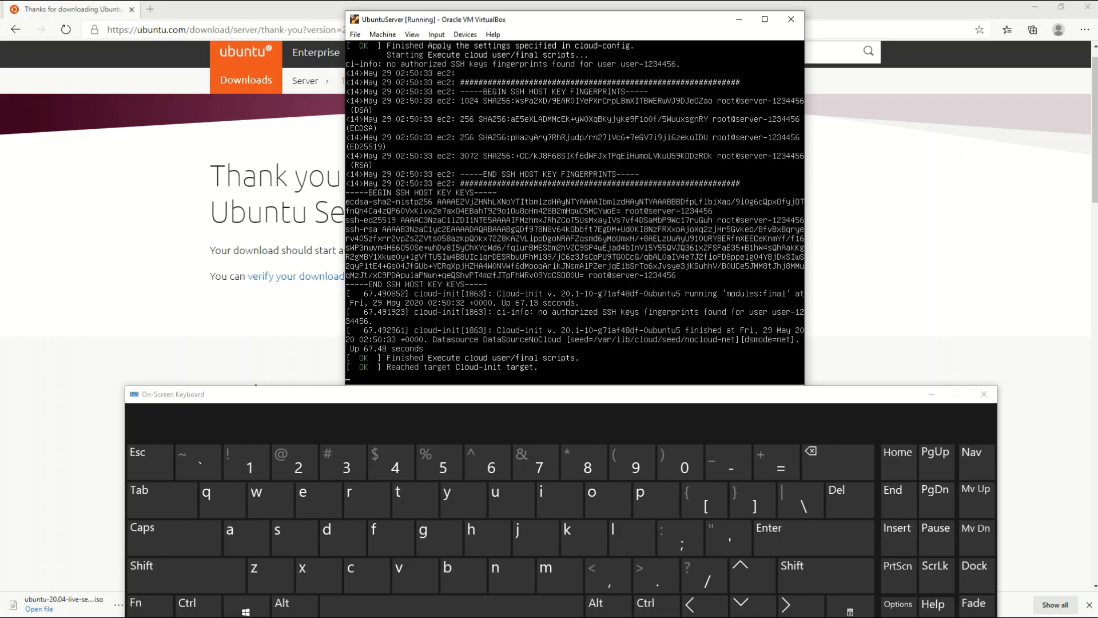
Log in with the account's username and password, then run pwd to print the home directory
text(user-1234456)
key(Return)
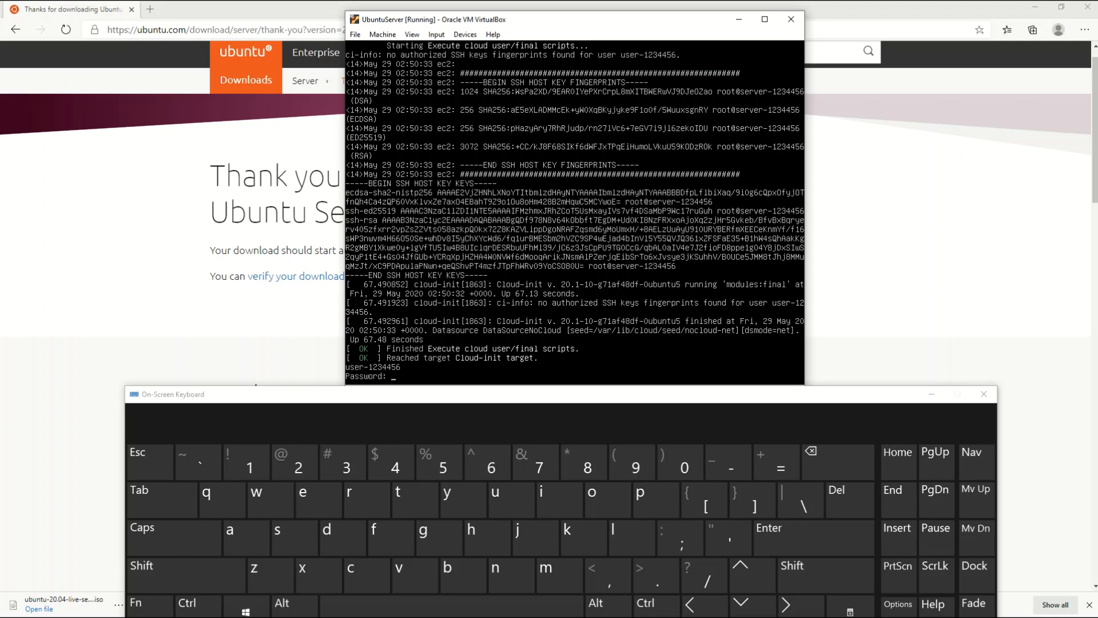
key(Return)
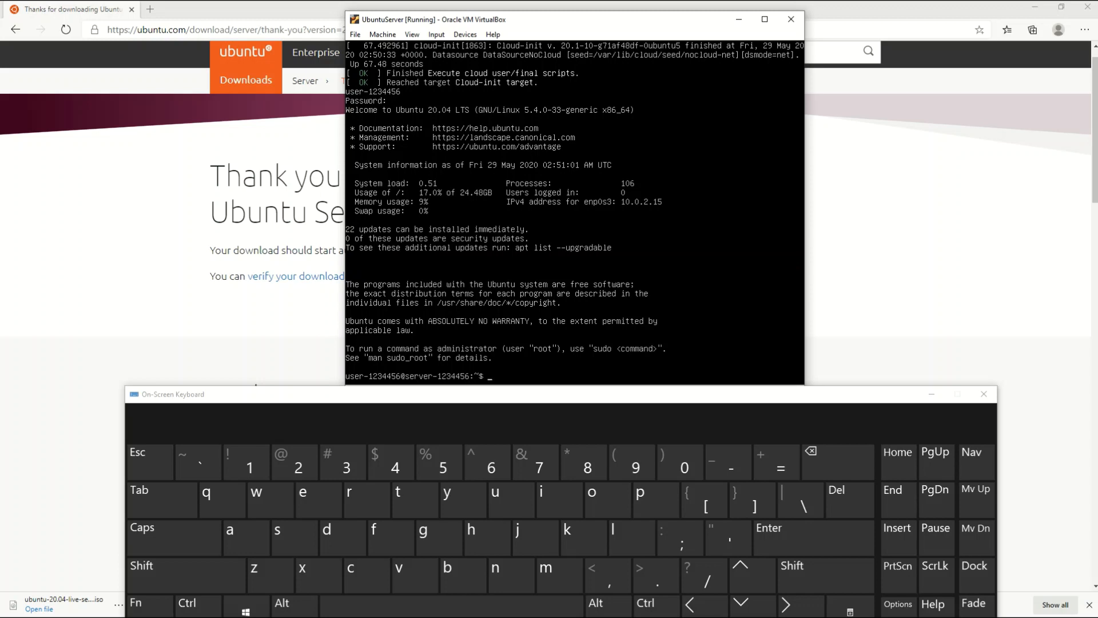
text(pwd)
key(Return)
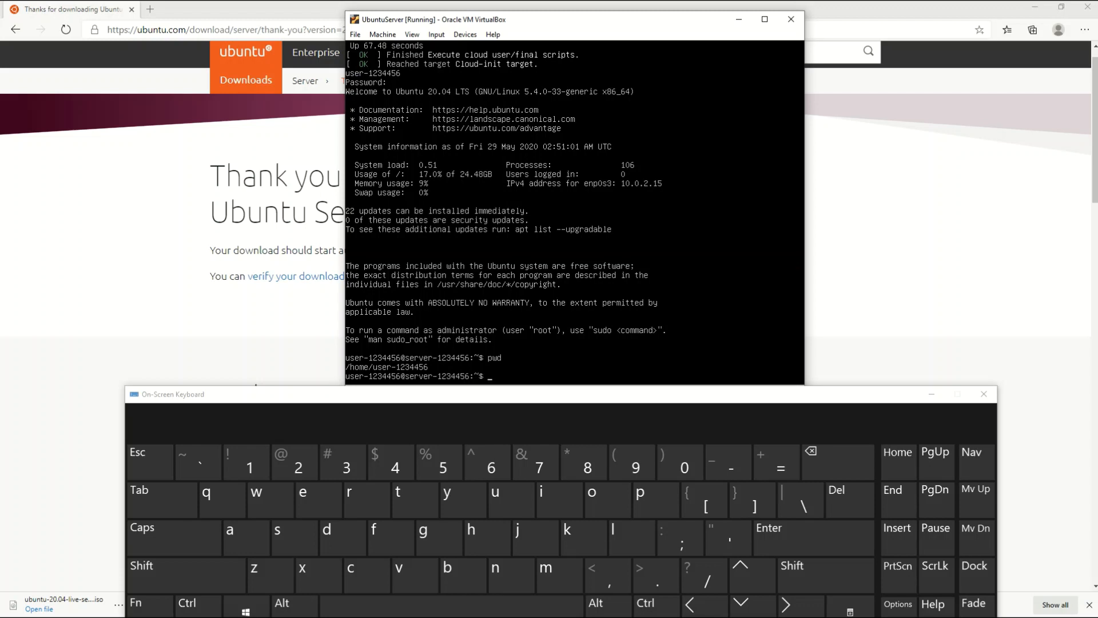
Run exit to log out and return to the tty1 login prompt
text(xit)
key(Return)
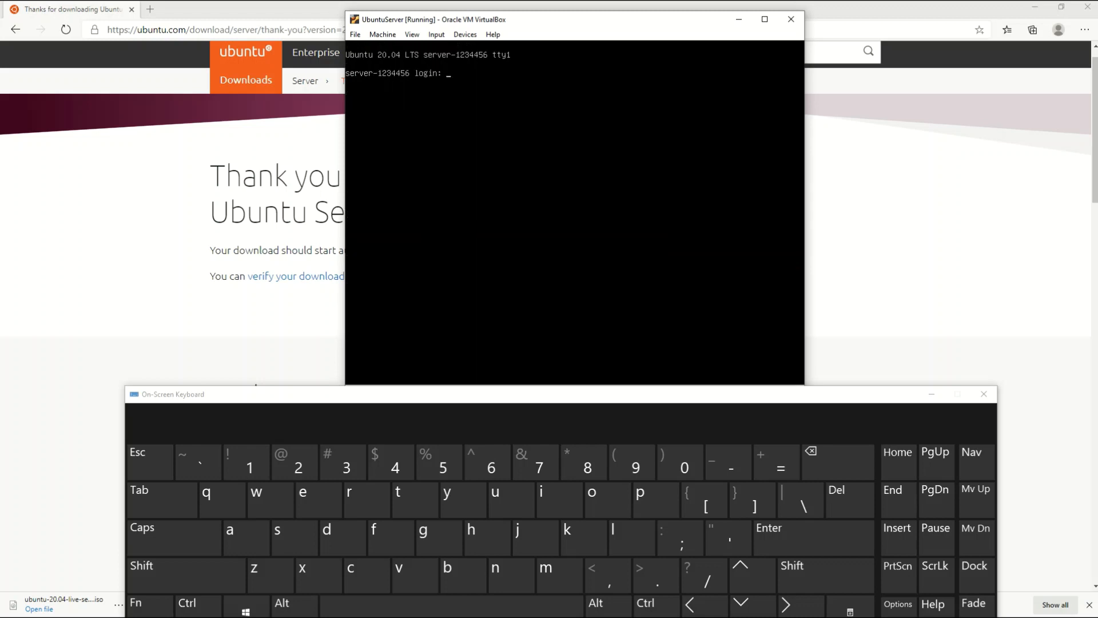